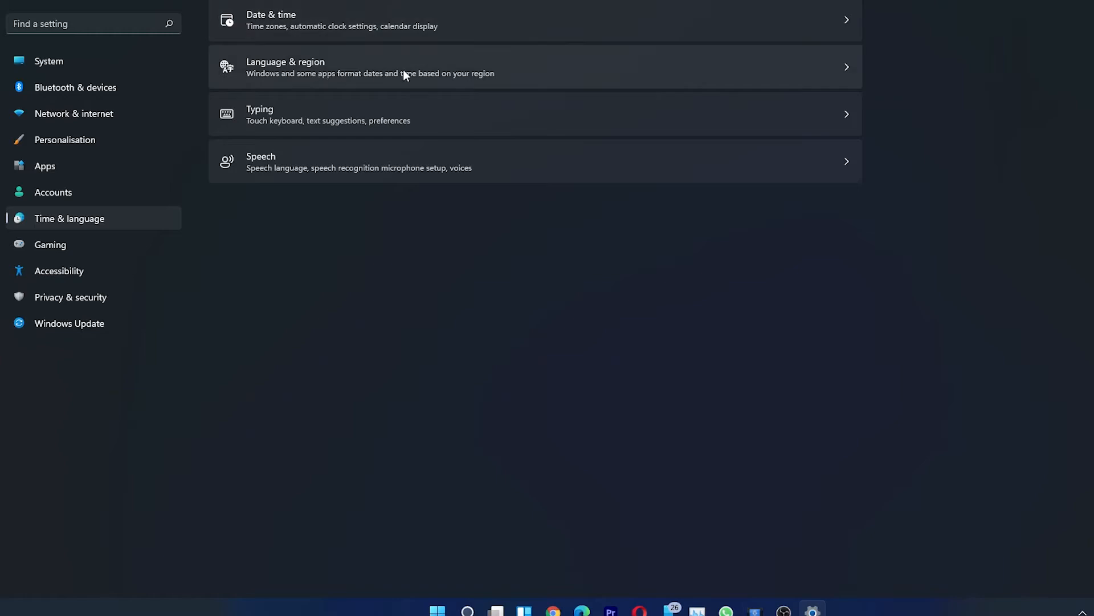
# Step: Open the Language & region settings, start adding a preferred language and search the installable languages for punjabi
pyautogui.click(384, 73)
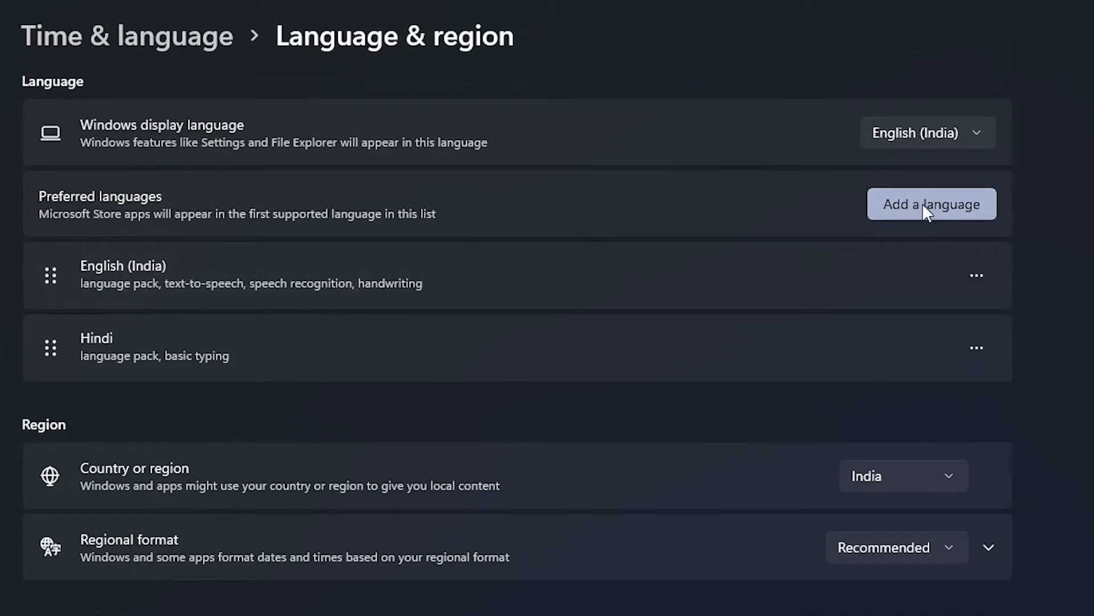
pyautogui.click(923, 203)
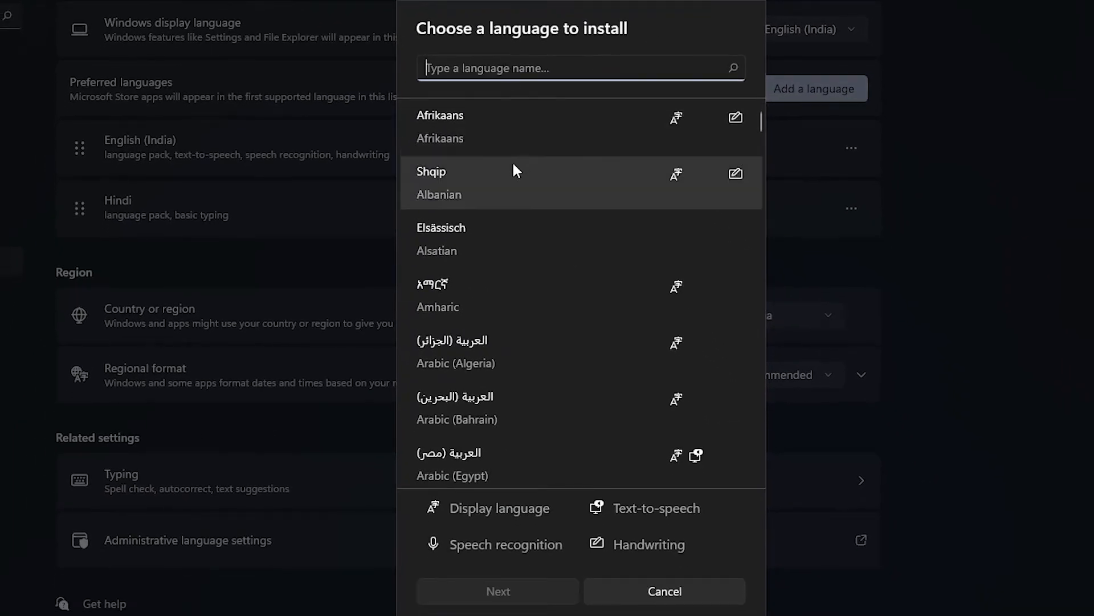
pyautogui.scroll(-5, 512, 161)
pyautogui.scroll(-2, 674, 259)
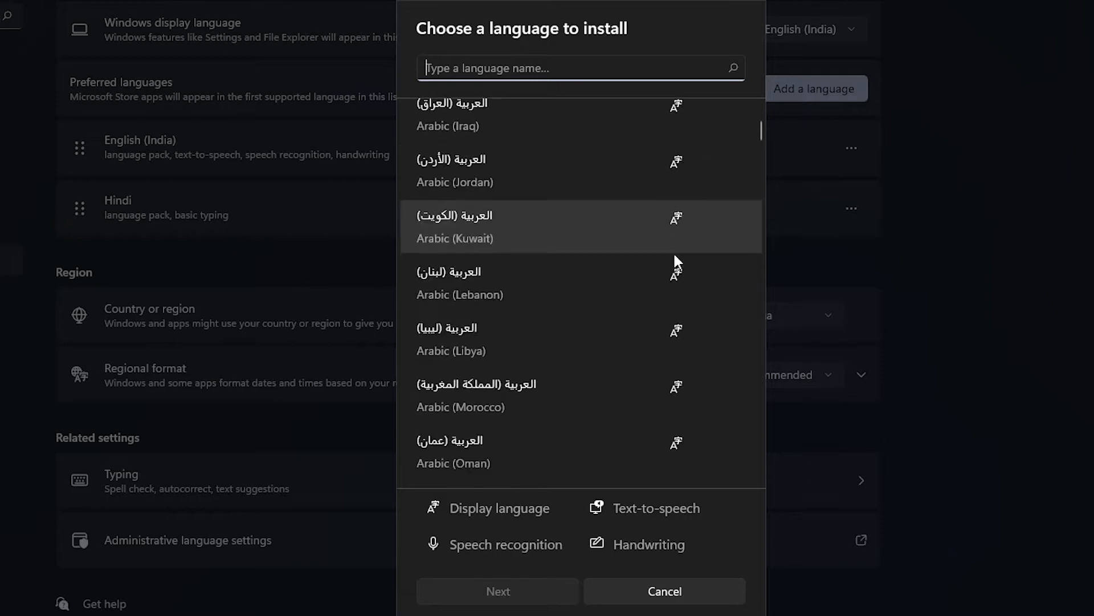
pyautogui.scroll(-10, 540, 256)
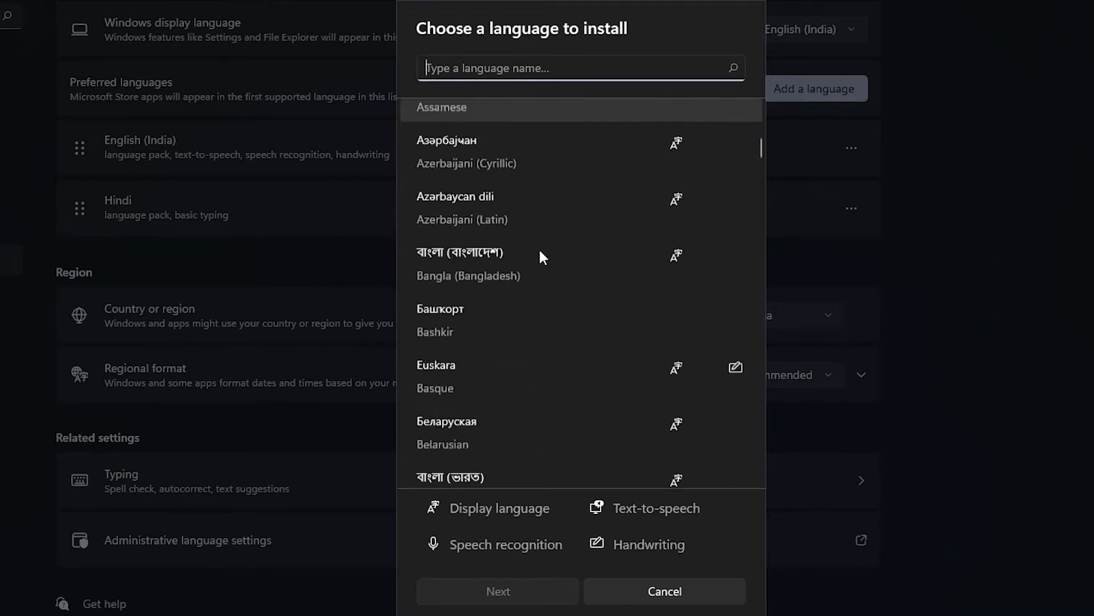
pyautogui.scroll(-10, 539, 251)
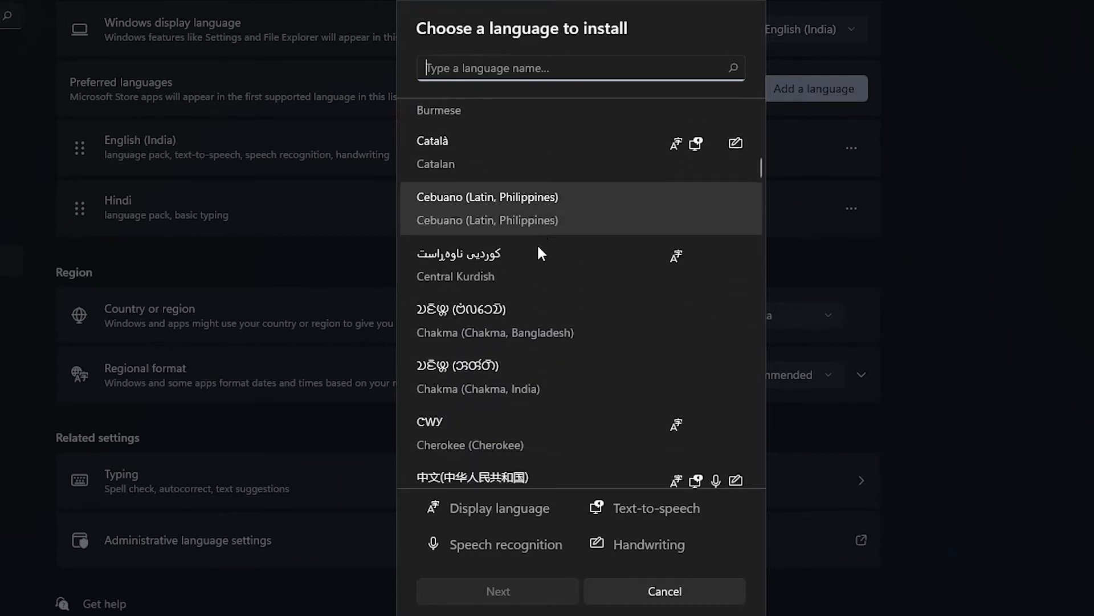
pyautogui.scroll(-6, 538, 249)
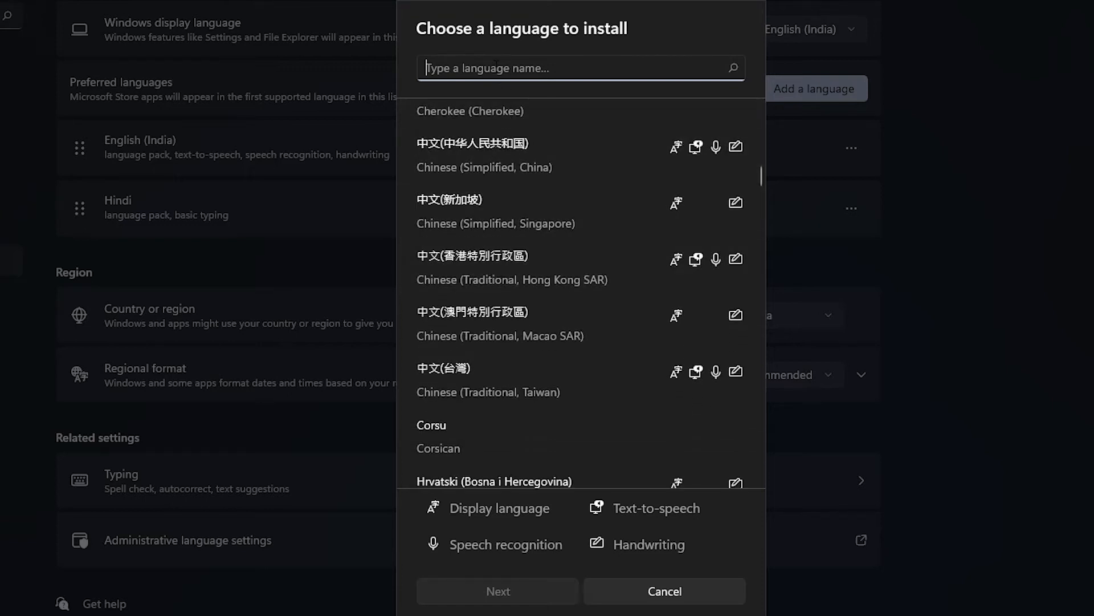
pyautogui.write('pu')
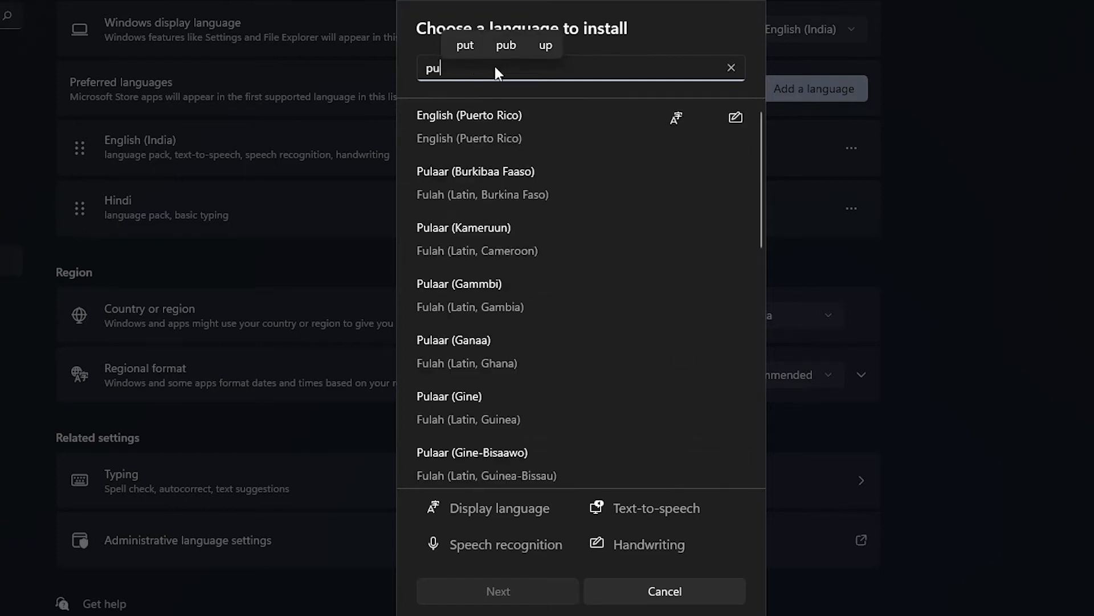
pyautogui.write('njabi')
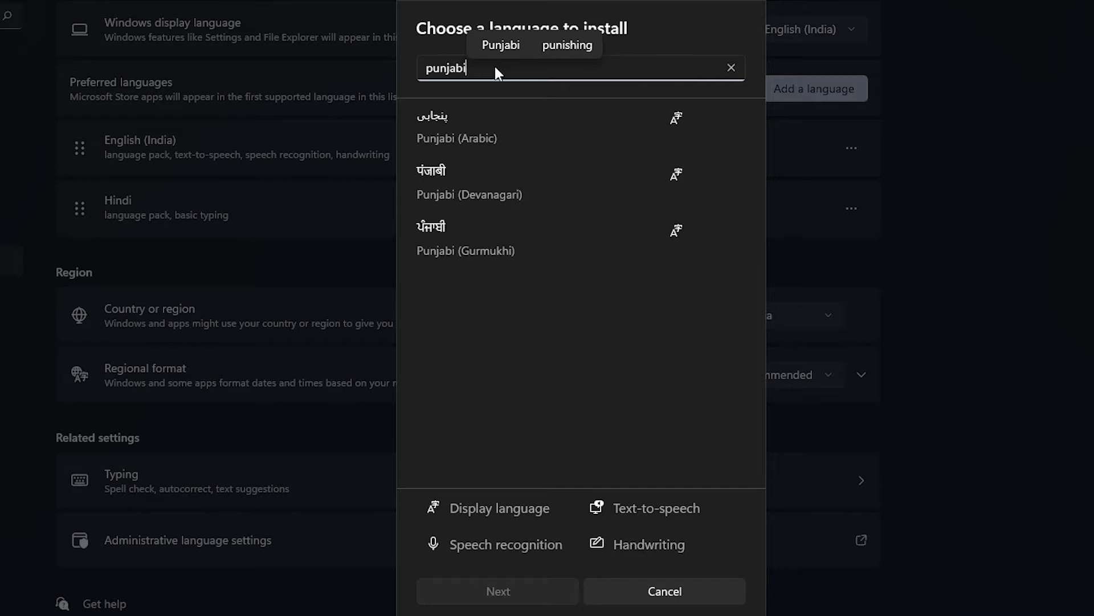
# Step: Choose Punjabi (Gurmukhi) and install it with its language pack, without making it the Windows display language
pyautogui.click(507, 177)
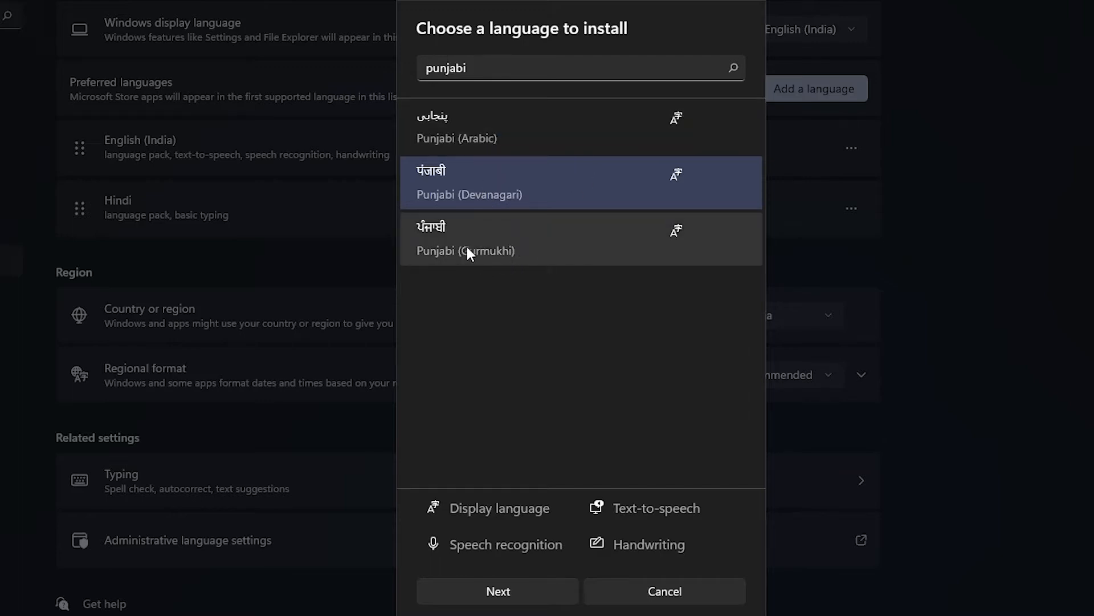
pyautogui.click(513, 242)
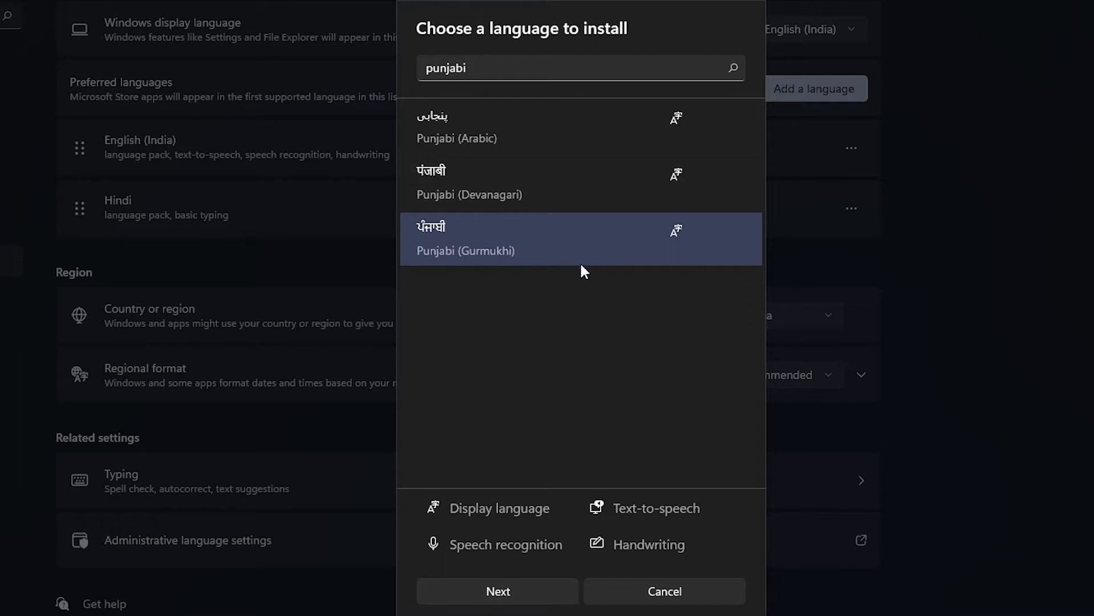
pyautogui.click(516, 594)
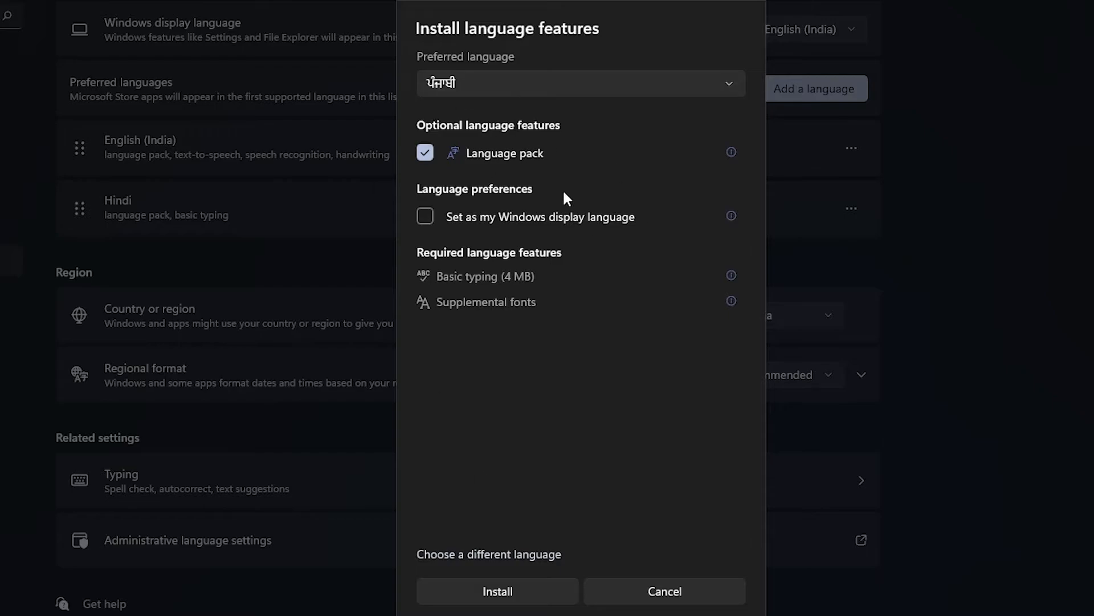
pyautogui.click(522, 590)
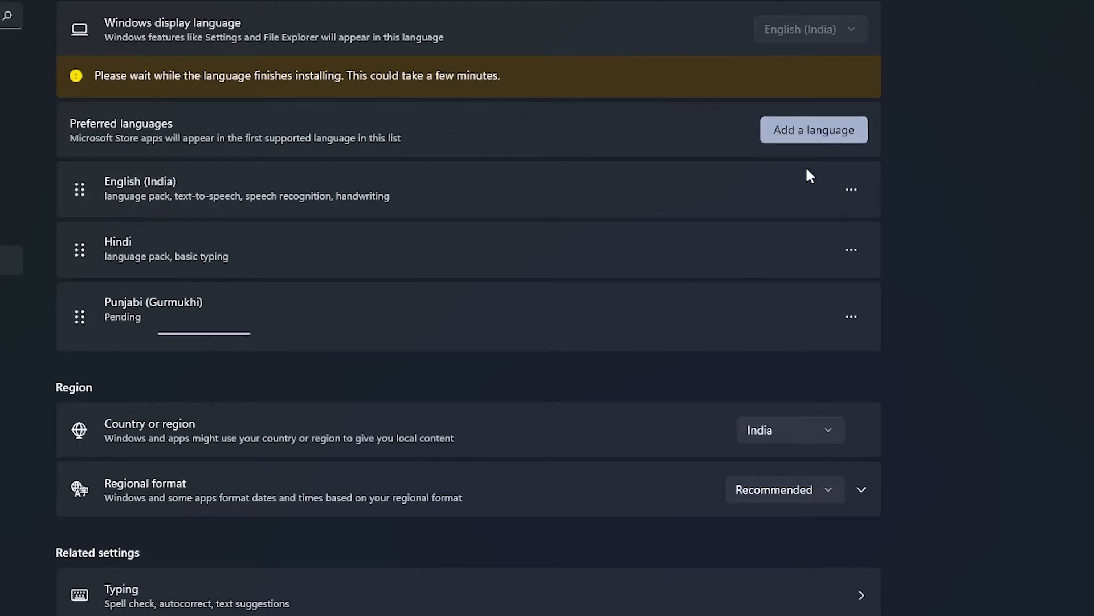
# Step: Add Urdu (India) as another preferred language and install it with its language pack
pyautogui.click(814, 130)
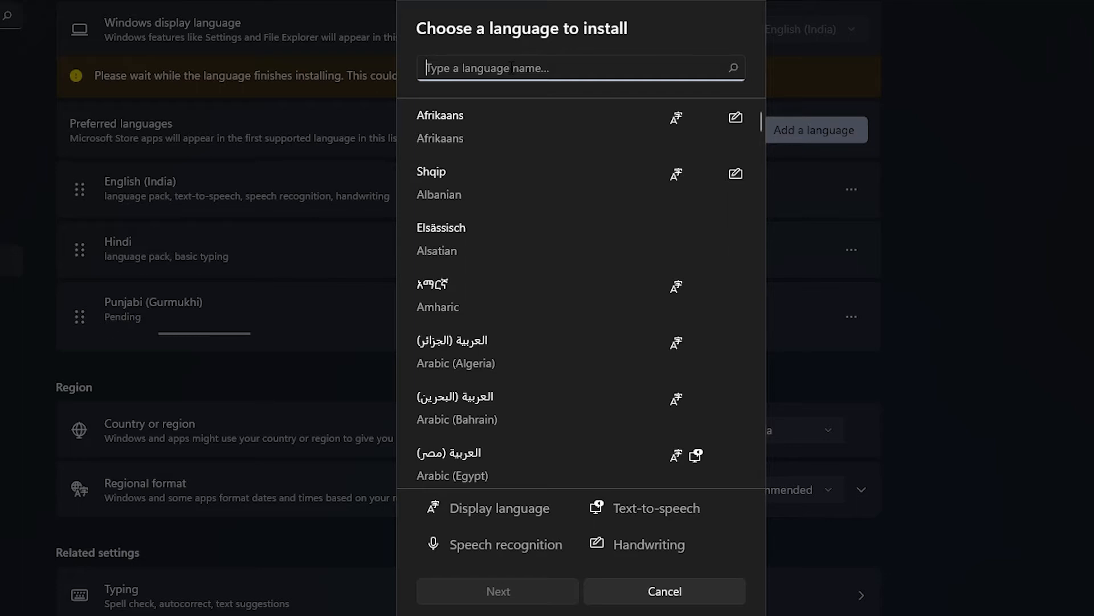
pyautogui.write('urdu')
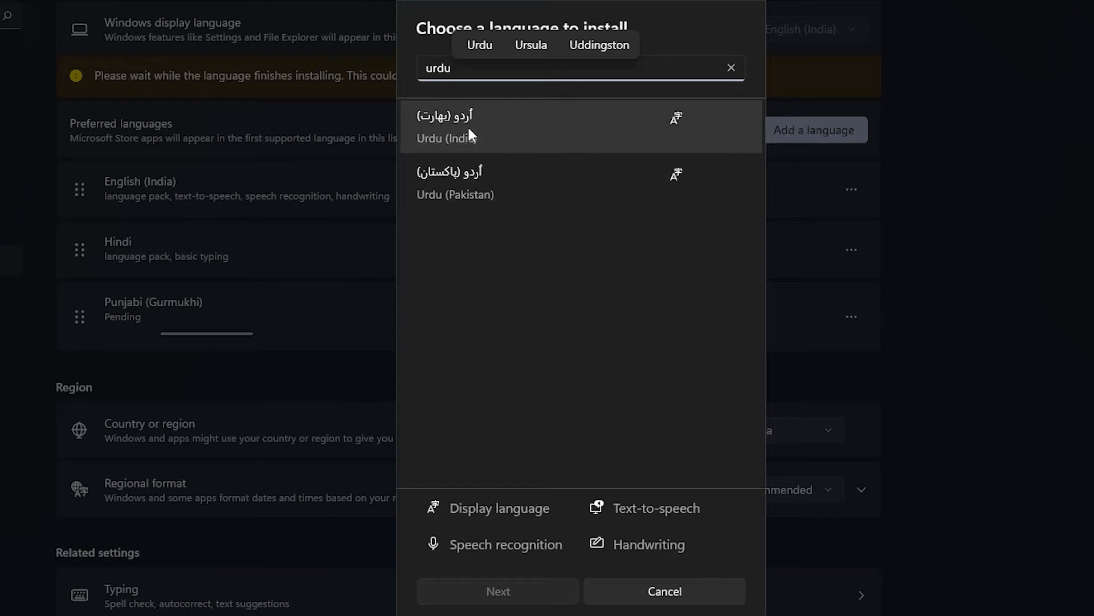
pyautogui.click(469, 128)
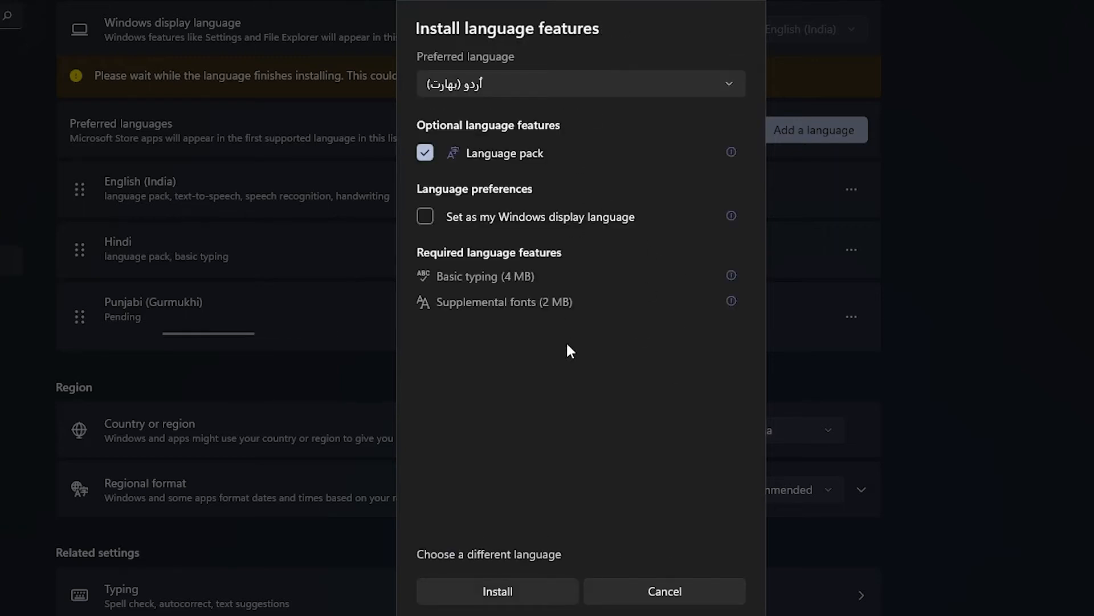
pyautogui.click(492, 592)
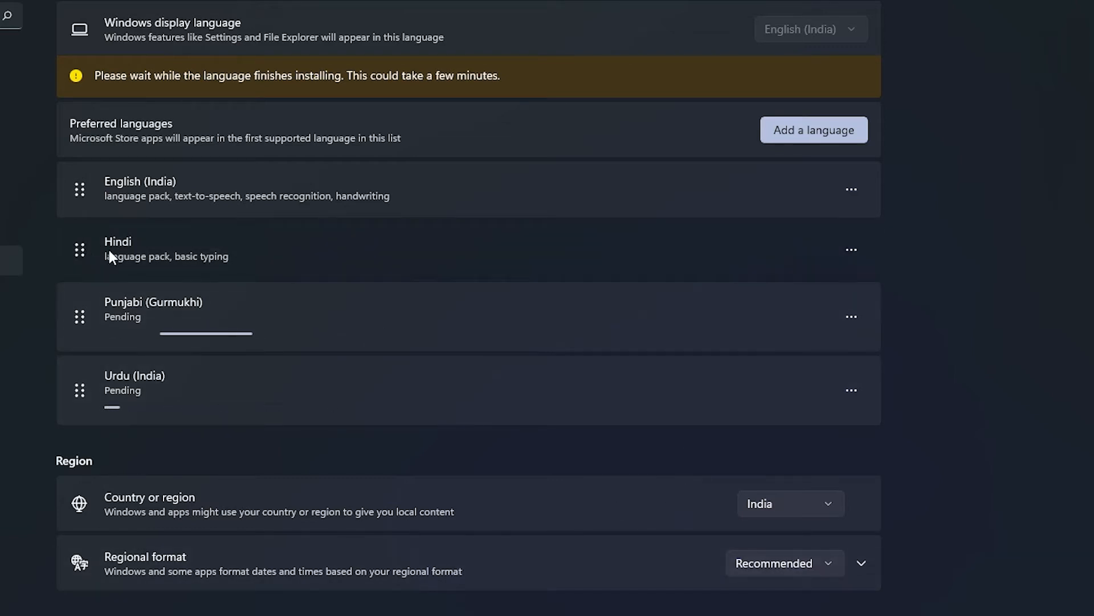
# Step: Open Hindi's language options and download its handwriting and speech features
pyautogui.click(851, 249)
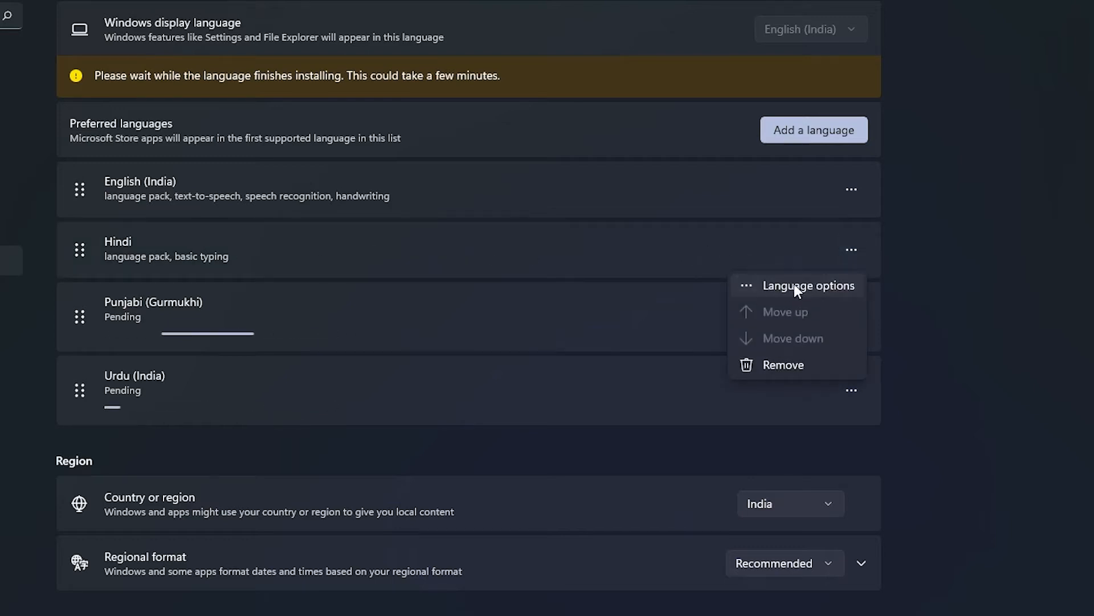
pyautogui.click(821, 288)
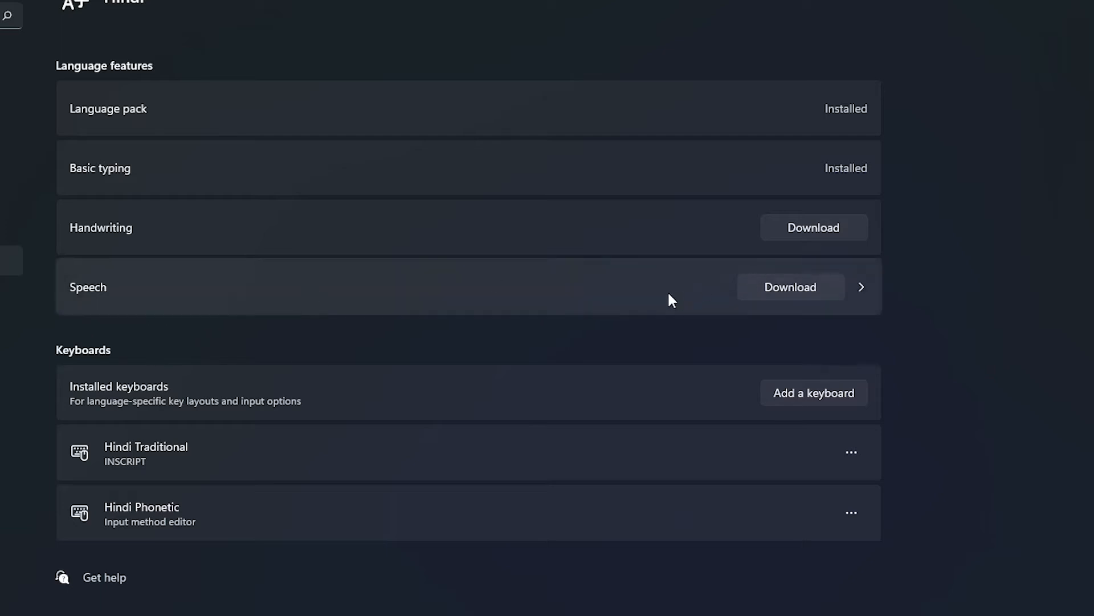
pyautogui.click(810, 292)
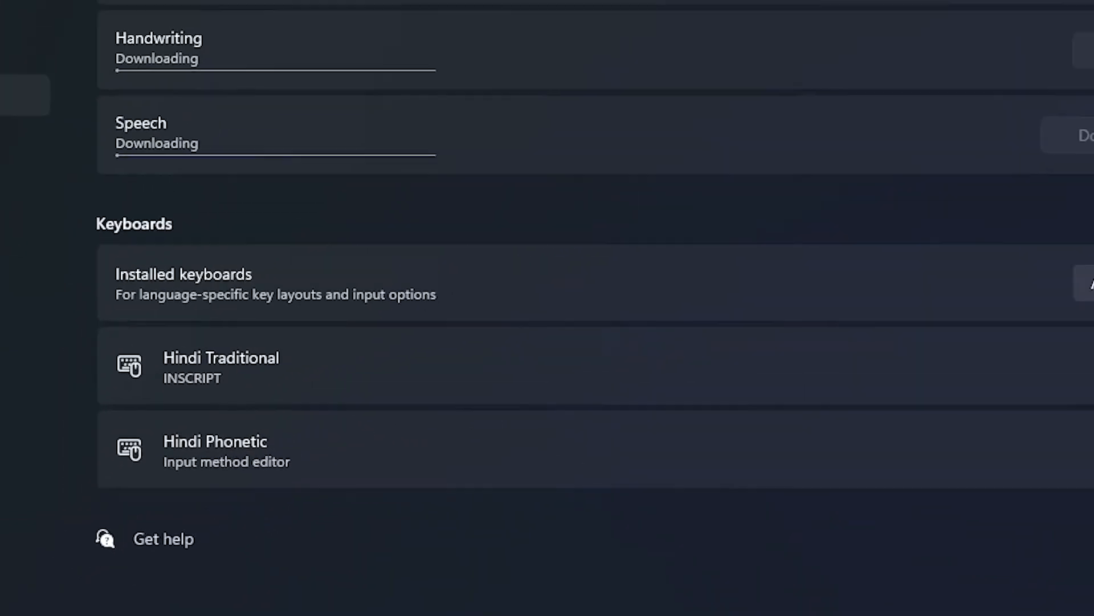
# Step: Add the Hindi (India) - Devanagari - INSCRIPT keyboard to Hindi and remove the Hindi Traditional keyboard
pyautogui.click(1089, 283)
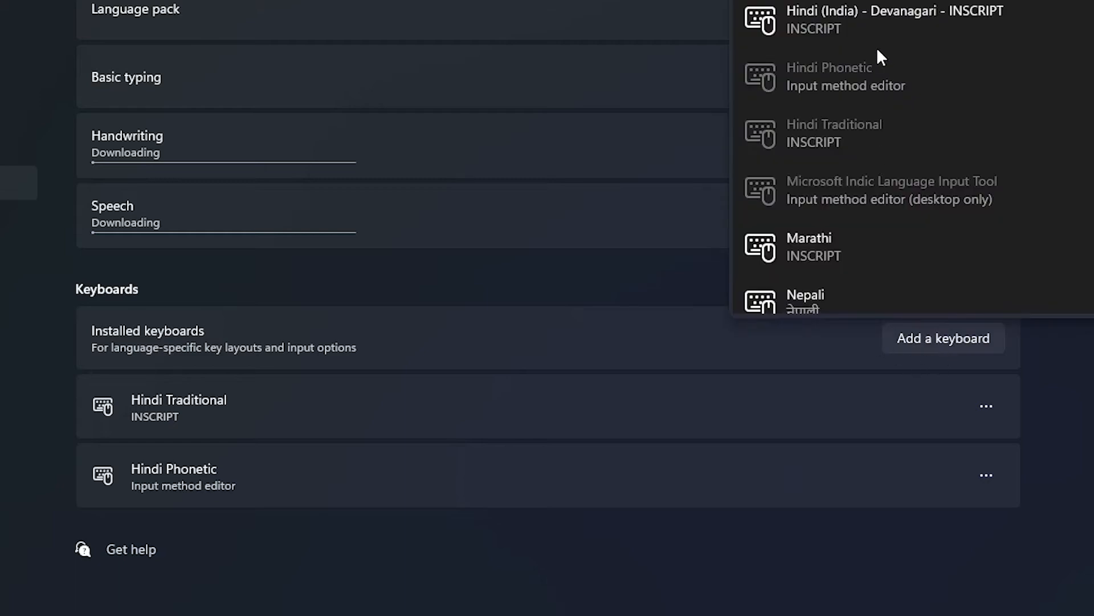
pyautogui.scroll(-1, 880, 57)
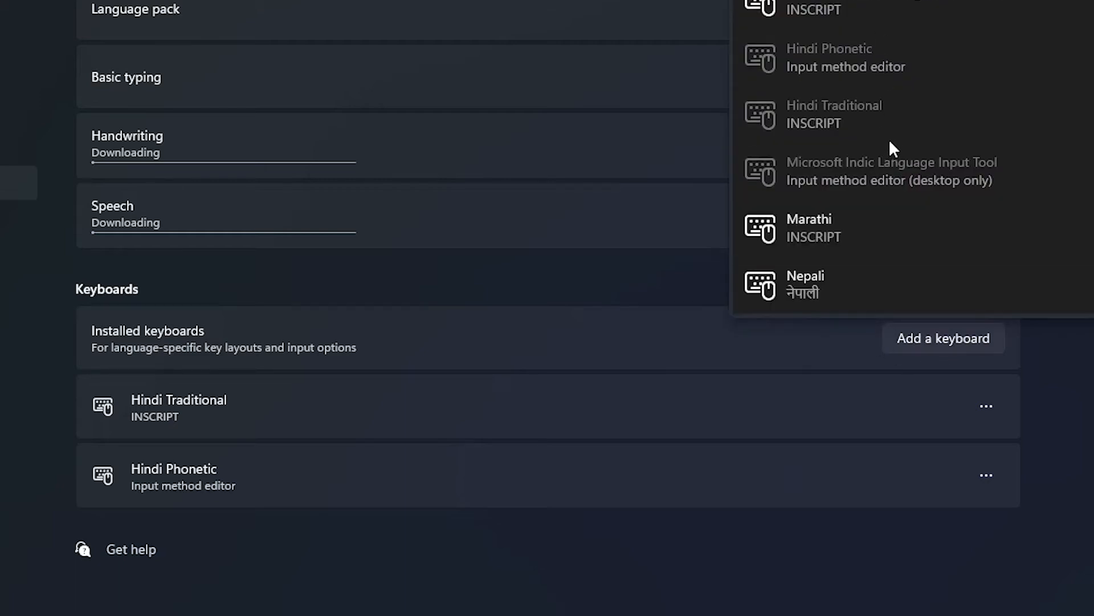
pyautogui.scroll(1, 892, 147)
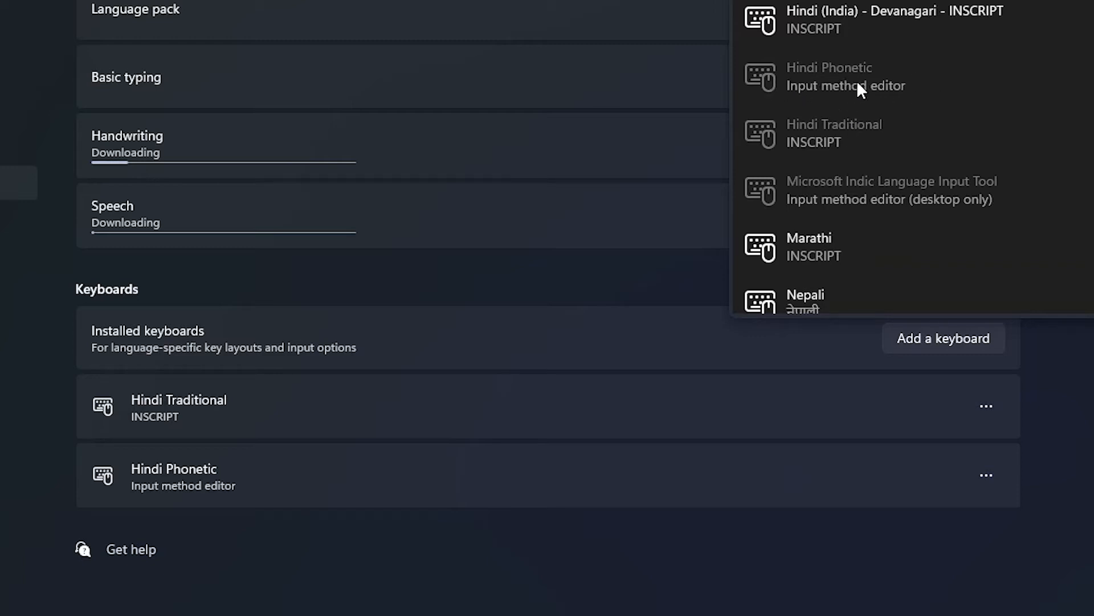
pyautogui.scroll(-1, 868, 152)
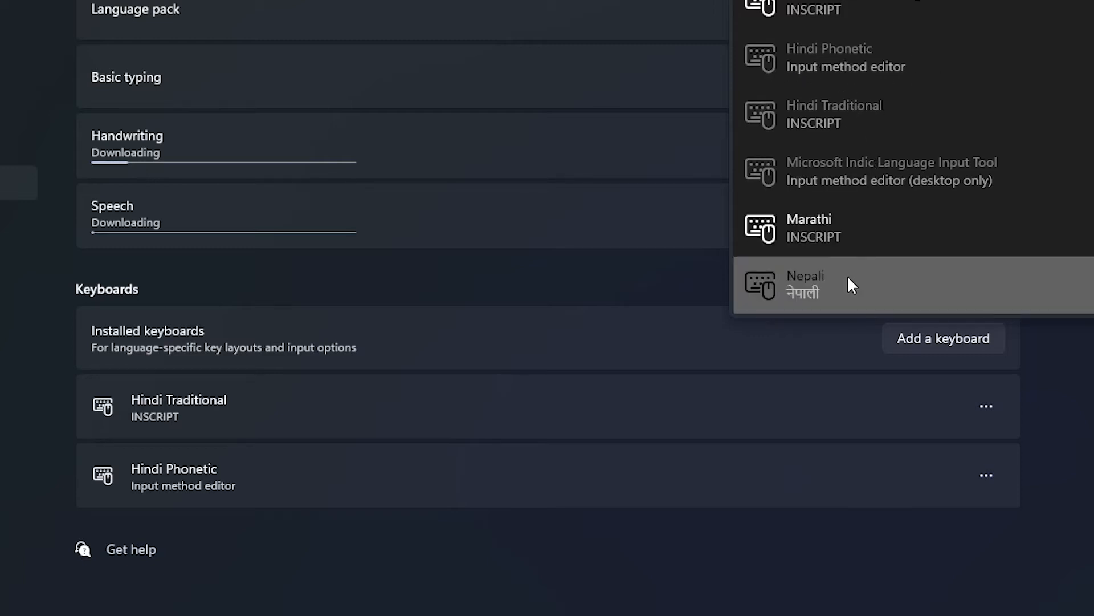
pyautogui.scroll(1, 843, 268)
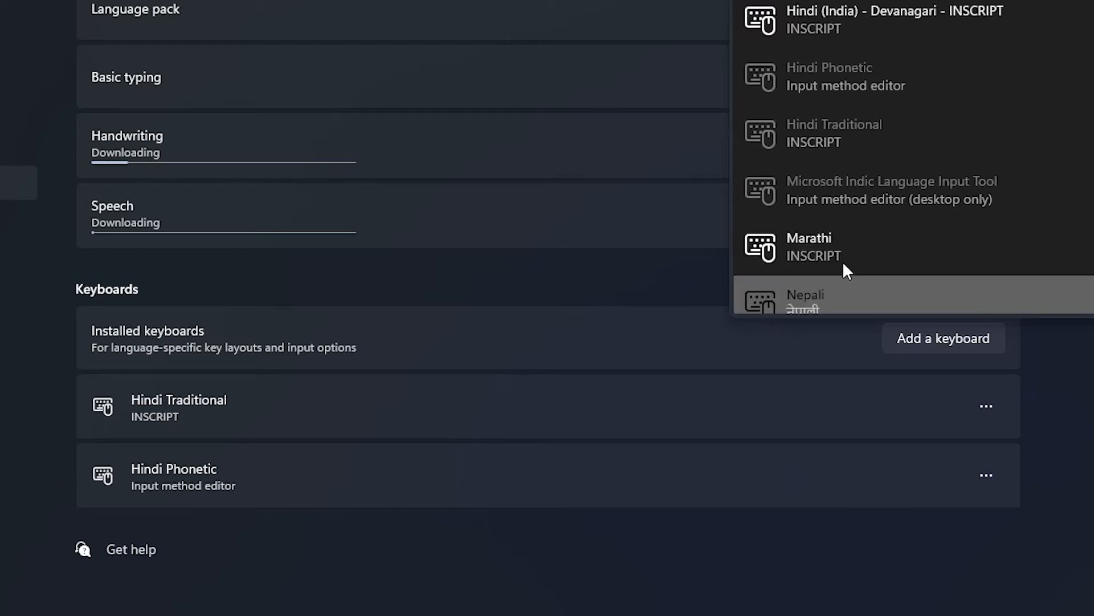
pyautogui.click(850, 25)
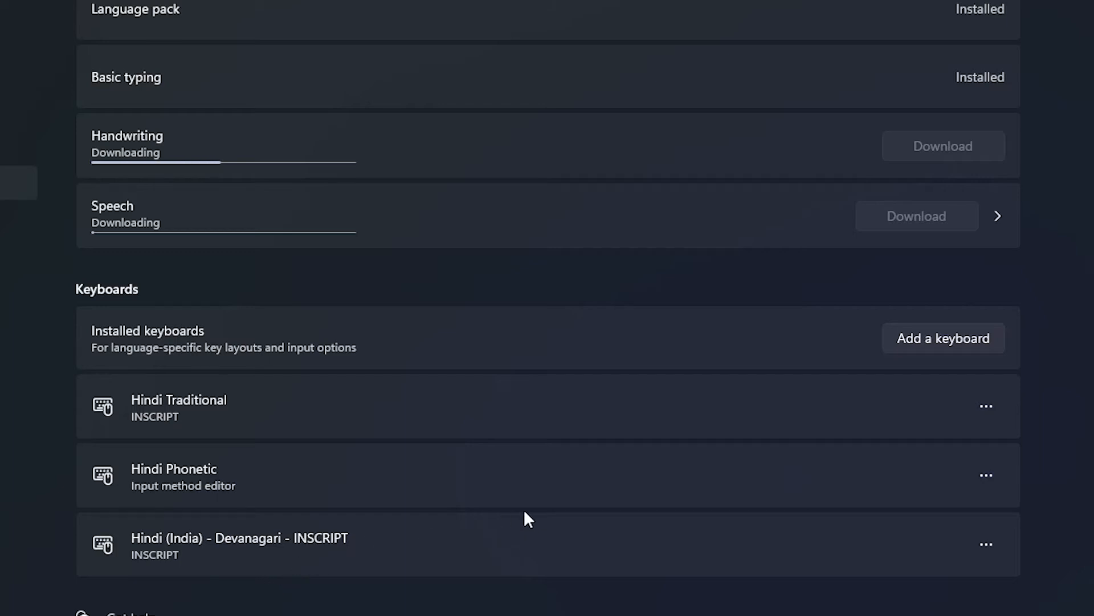
pyautogui.click(989, 406)
pyautogui.click(958, 453)
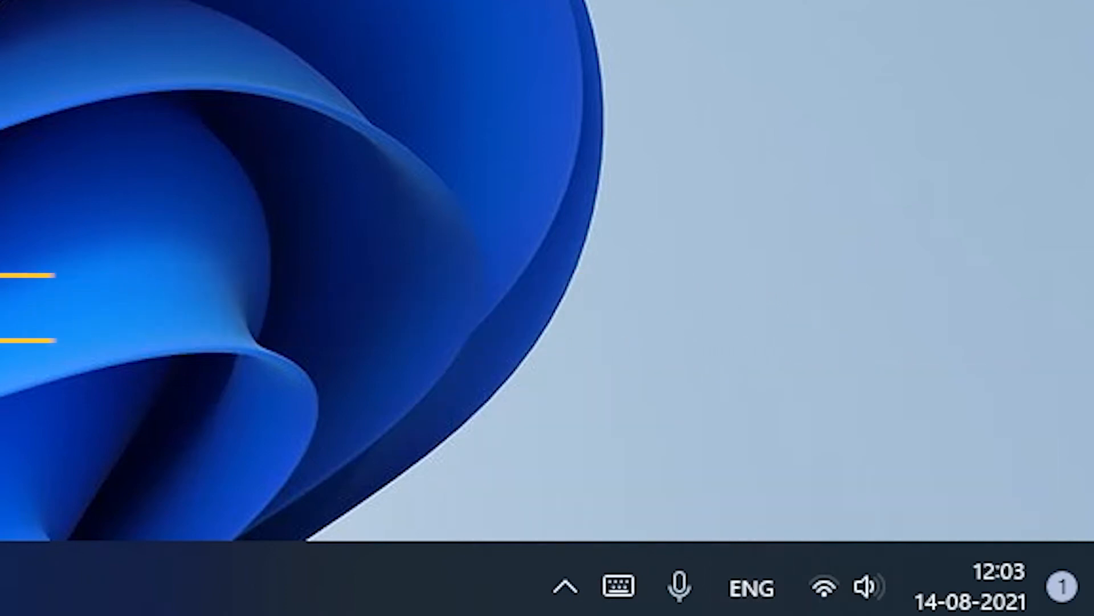
# Step: Cycle repeatedly through the English, Hindi, Punjabi and Urdu keyboard layouts, ending on Urdu
pyautogui.press('super+space')
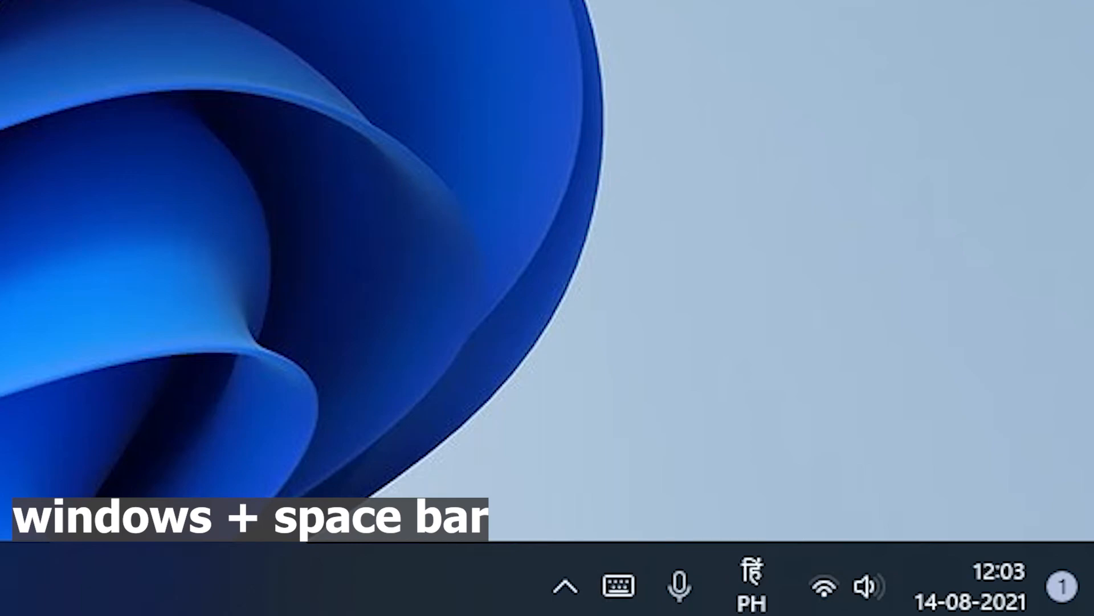
pyautogui.press('super+space')
pyautogui.press('super+space')
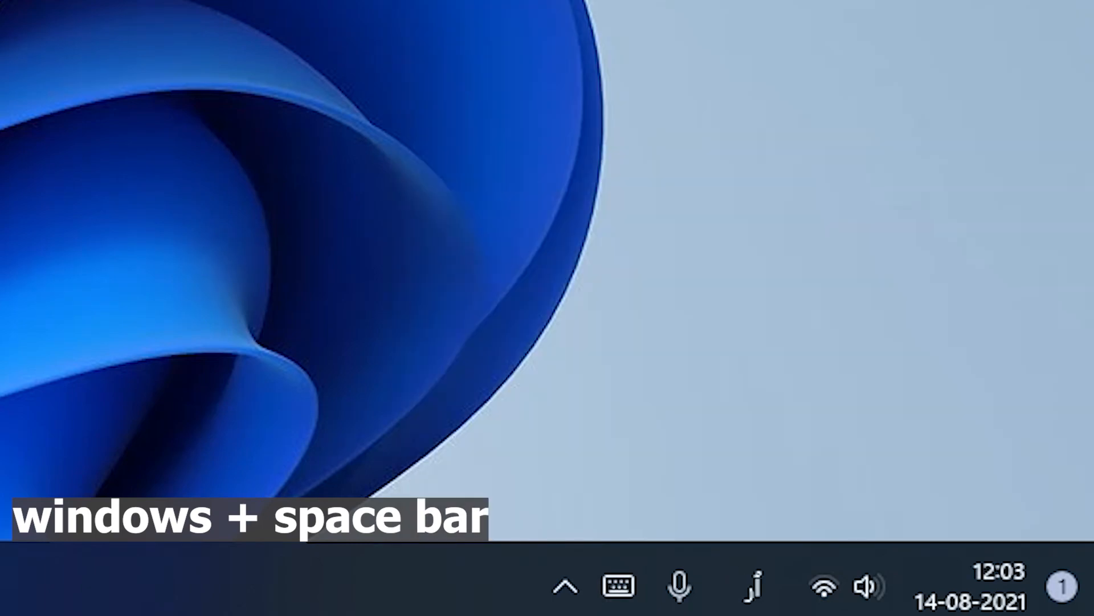
pyautogui.press('super+space')
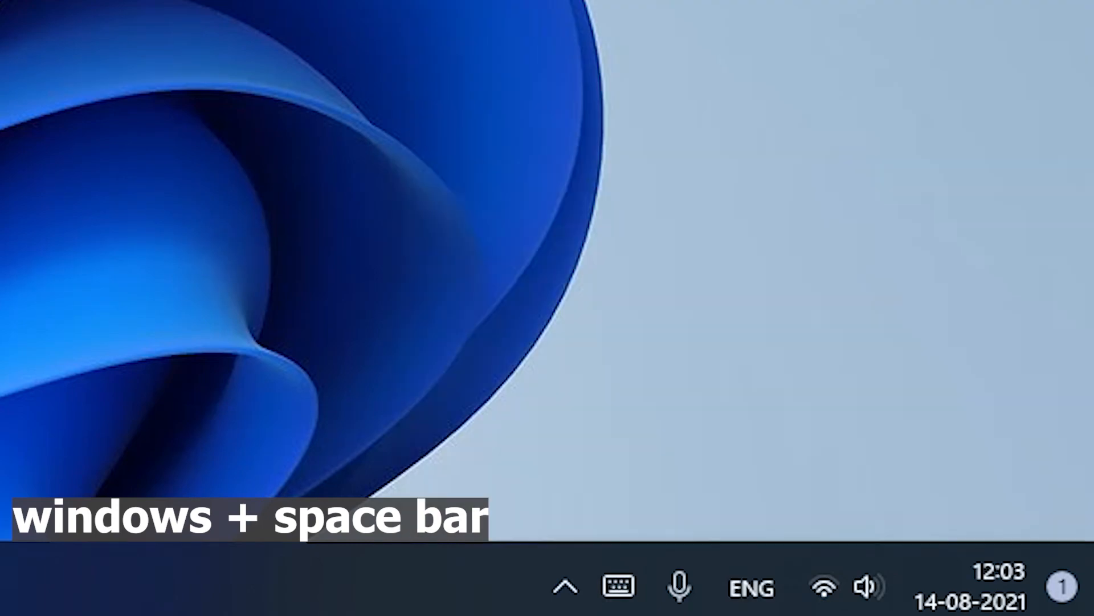
pyautogui.press('super+space')
pyautogui.press('super+space')
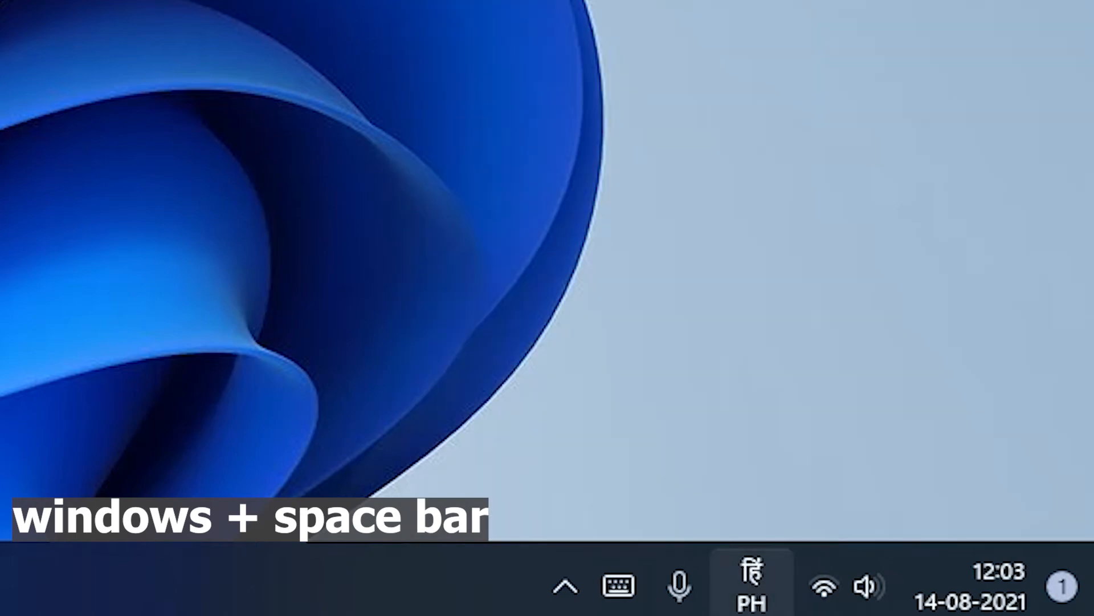
pyautogui.press('super+space')
pyautogui.press('super+space')
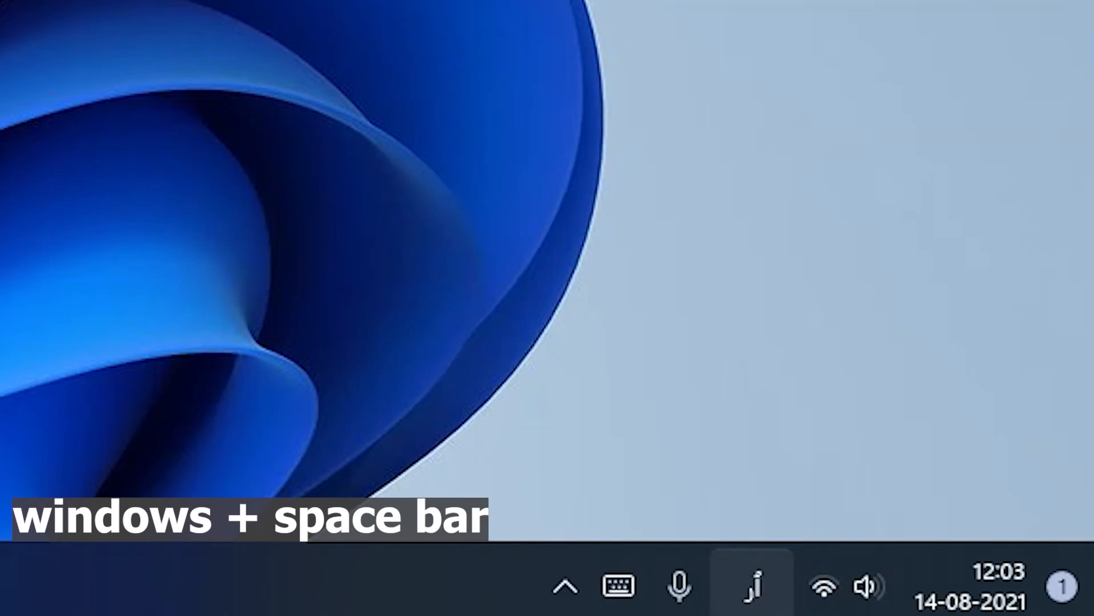
pyautogui.press('super+space')
pyautogui.press('super+space')
pyautogui.press('super+space')
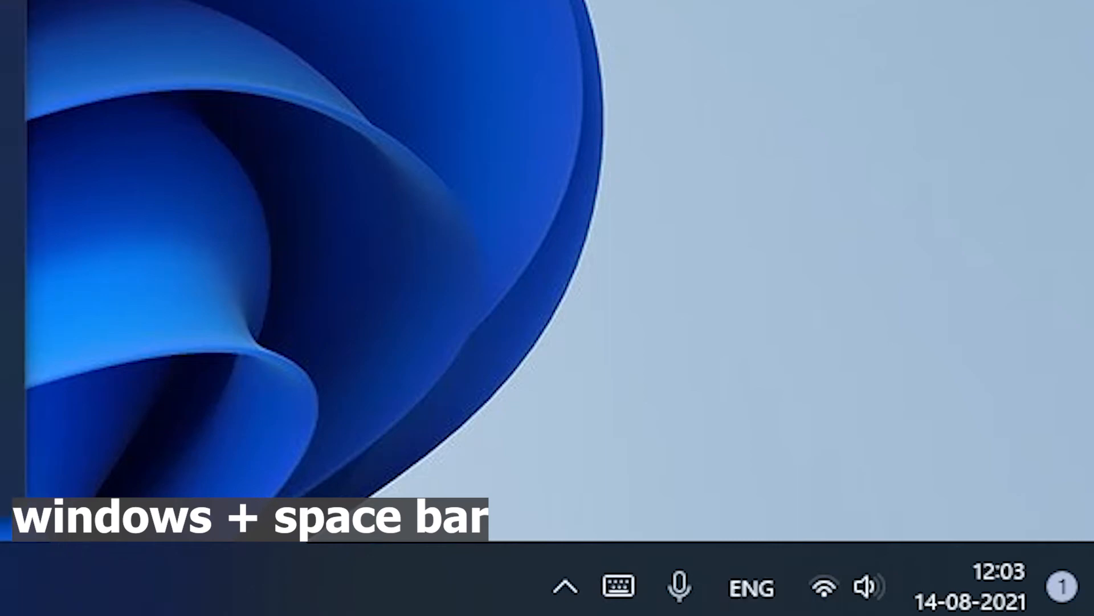
pyautogui.press('super+space')
pyautogui.press('super+space')
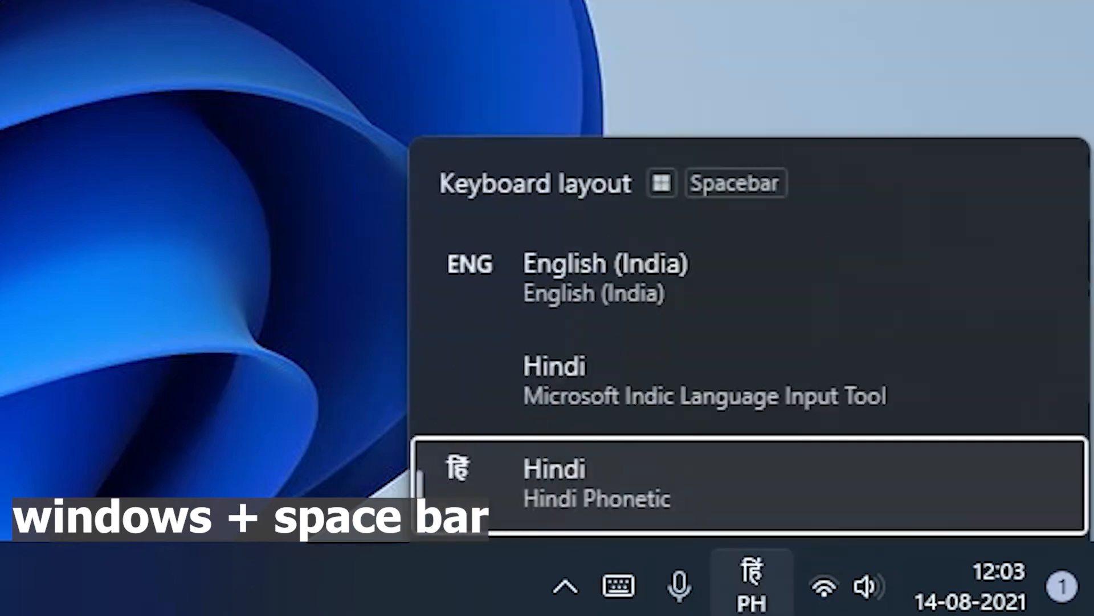
pyautogui.press('super+space')
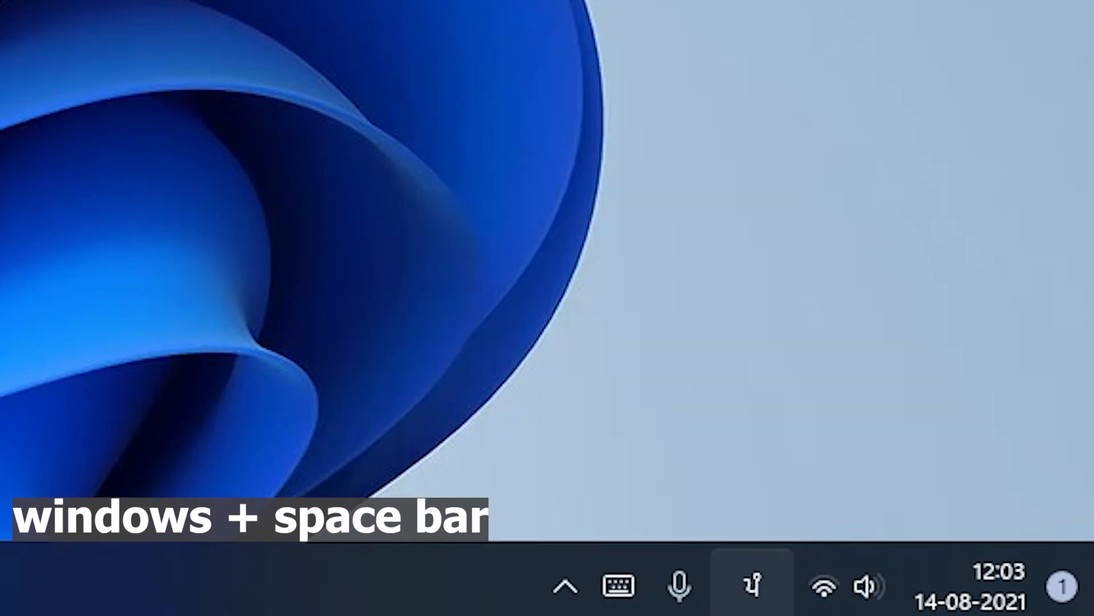
pyautogui.press('super+space')
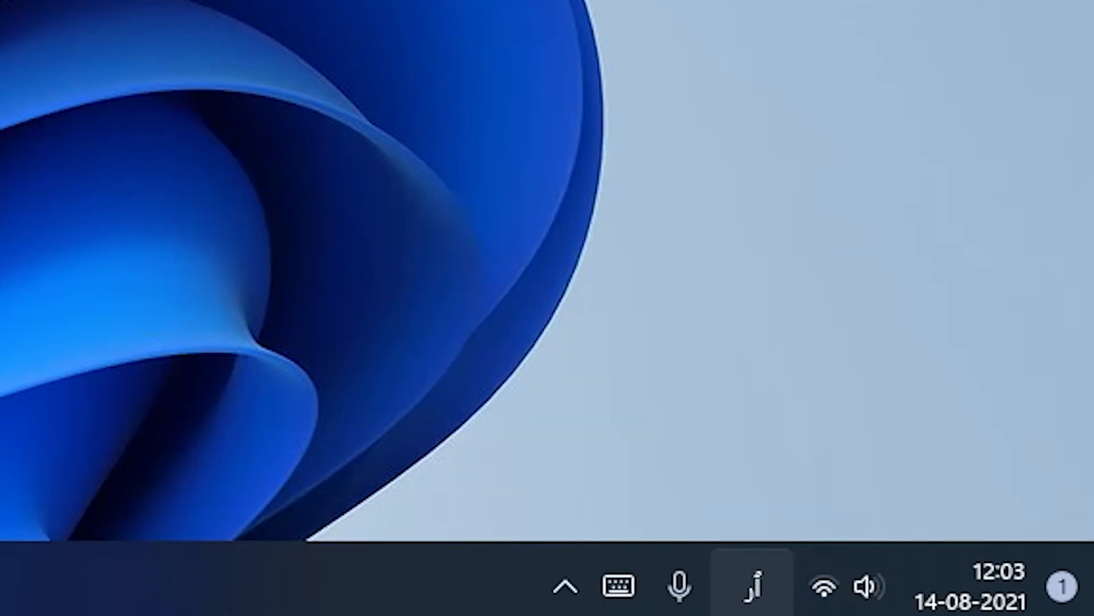
# Step: Switch from the Urdu layout through three more installed keyboard layouts
pyautogui.press('super+space')
pyautogui.press('super+space')
pyautogui.press('super+space')
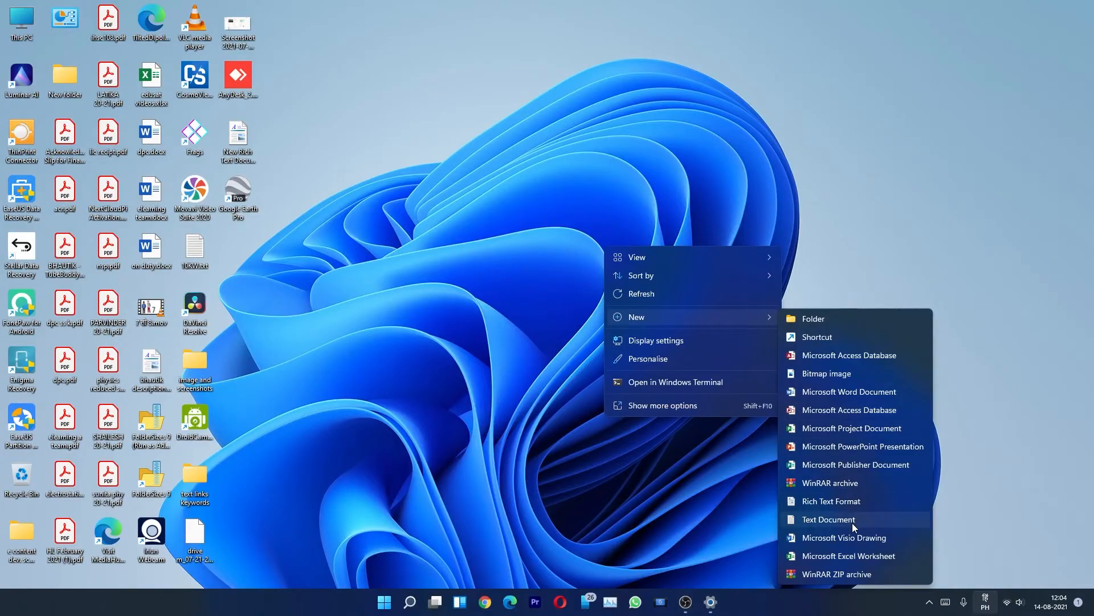
# Step: Create a Rich Text Format document on the desktop with the default name and open it in WordPad
pyautogui.click(831, 501)
pyautogui.press('Return')
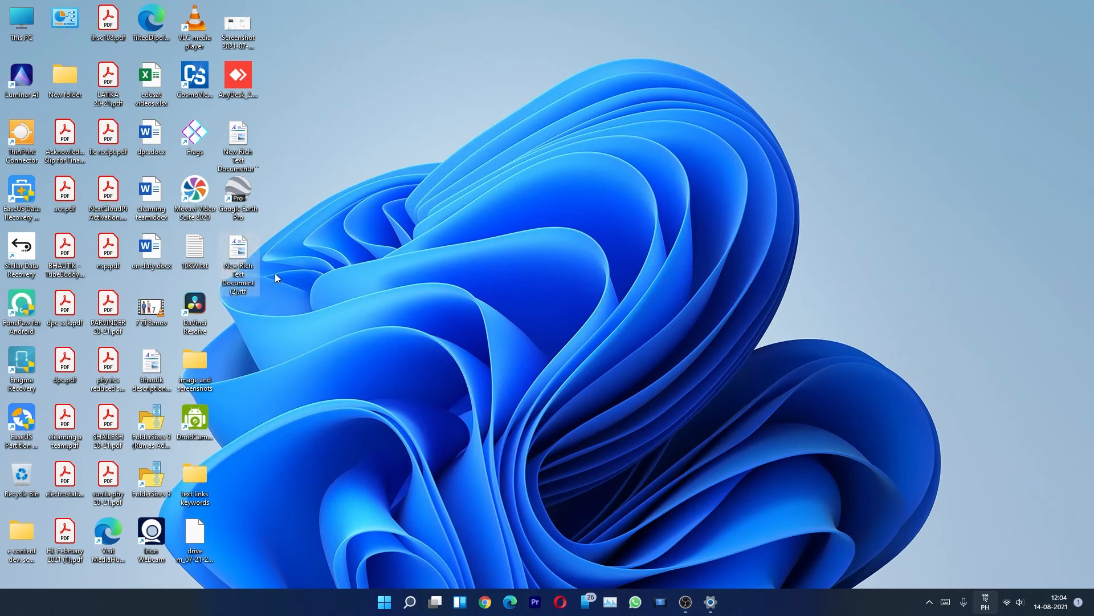
pyautogui.doubleClick(238, 251)
# Step: Increase the empty document's font size to 36
pyautogui.scroll(12, 347, 108)
pyautogui.hotkey('ctrl', 'shift', '.')
pyautogui.hotkey('ctrl', 'shift', '.')
pyautogui.hotkey('ctrl', 'shift', '.')
pyautogui.hotkey('ctrl', 'shift', '.')
pyautogui.hotkey('ctrl', 'shift', '.')
pyautogui.hotkey('ctrl', 'shift', '.')
pyautogui.hotkey('ctrl', 'shift', '.')
pyautogui.hotkey('ctrl', 'shift', '.')
pyautogui.hotkey('ctrl', 'shift', '.')
pyautogui.hotkey('ctrl', 'shift', '.')
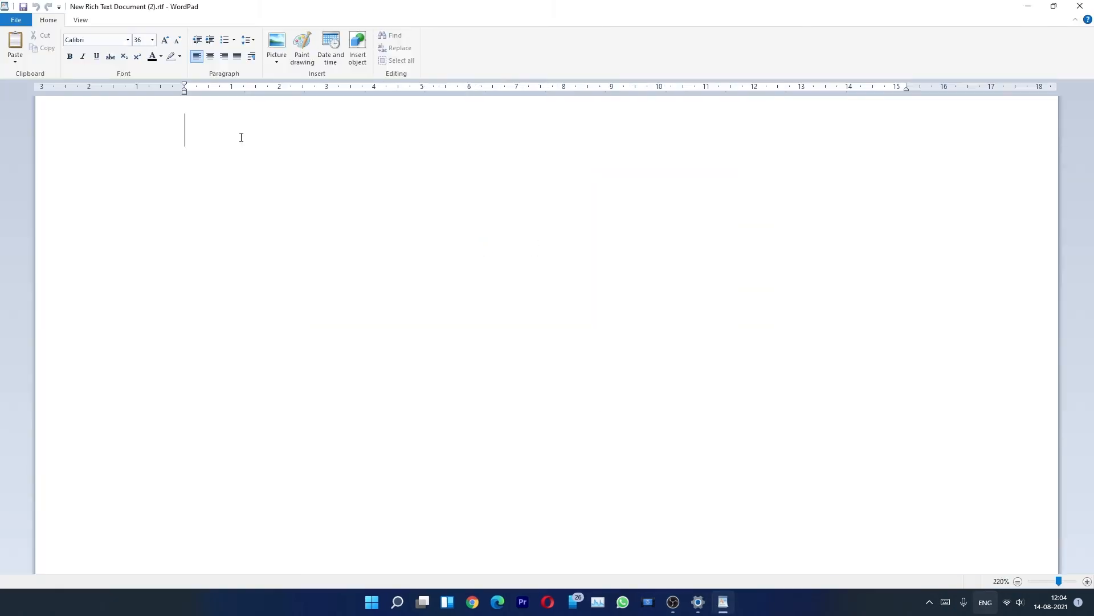
# Step: Write "this is english" as the first line and start a new line below it
pyautogui.write('this is ')
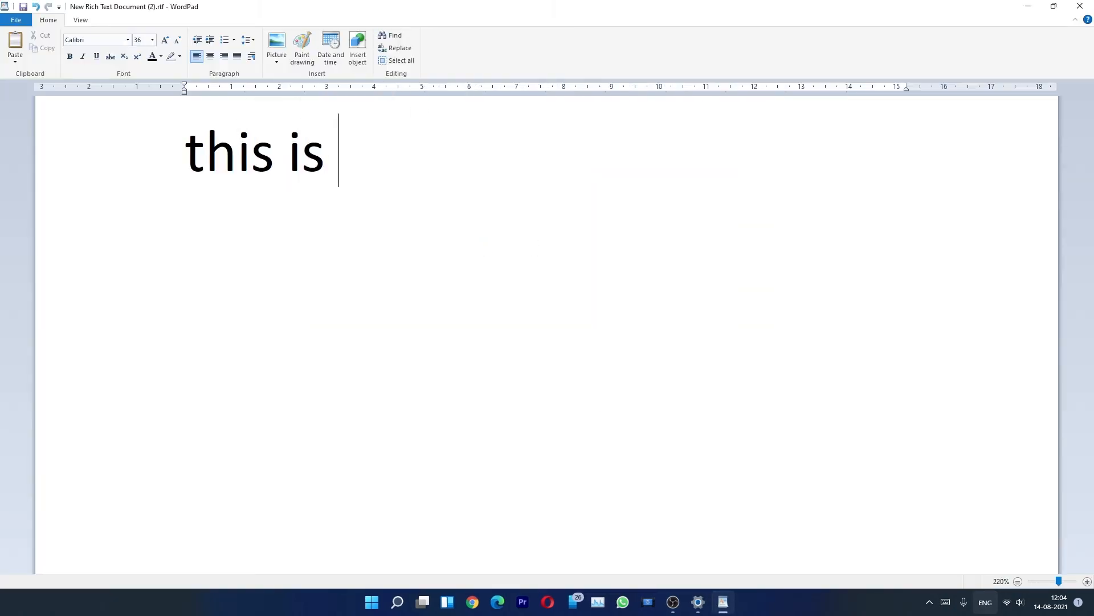
pyautogui.write('english')
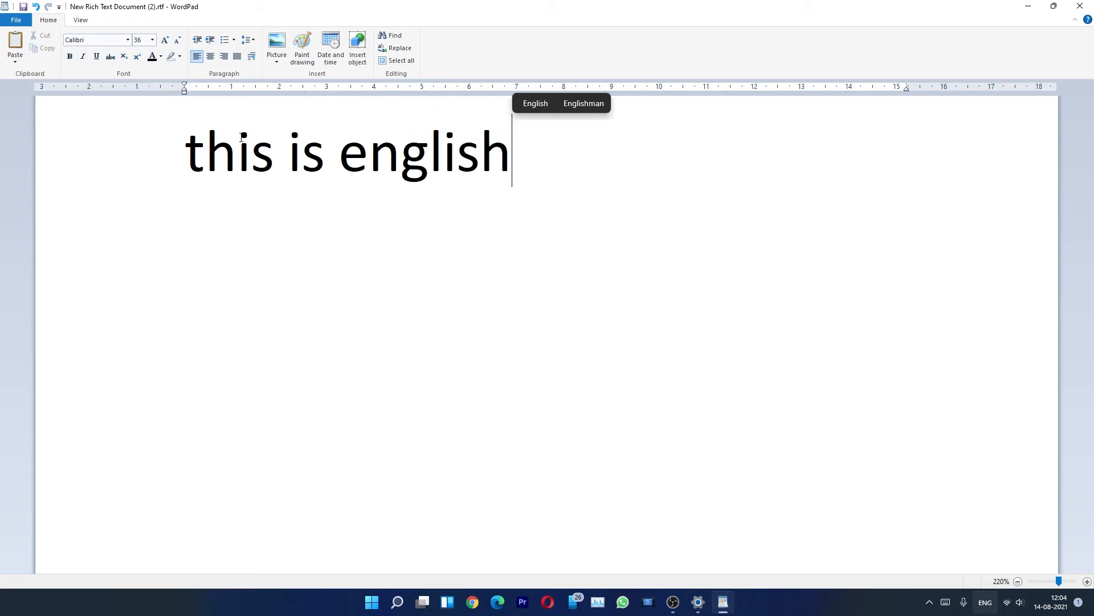
pyautogui.press('Return')
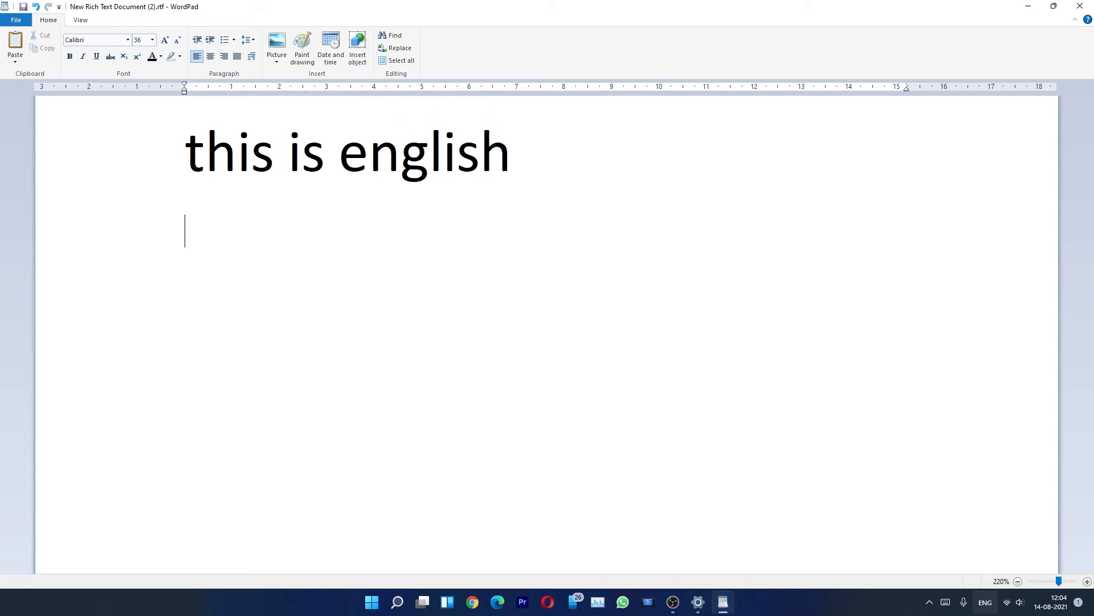
# Step: Switch to the Hindi phonetic keyboard and enter "ab" on the second line, choosing the suggestion "अब"
pyautogui.press('super+space')
pyautogui.press('super+space')
pyautogui.write('ab')
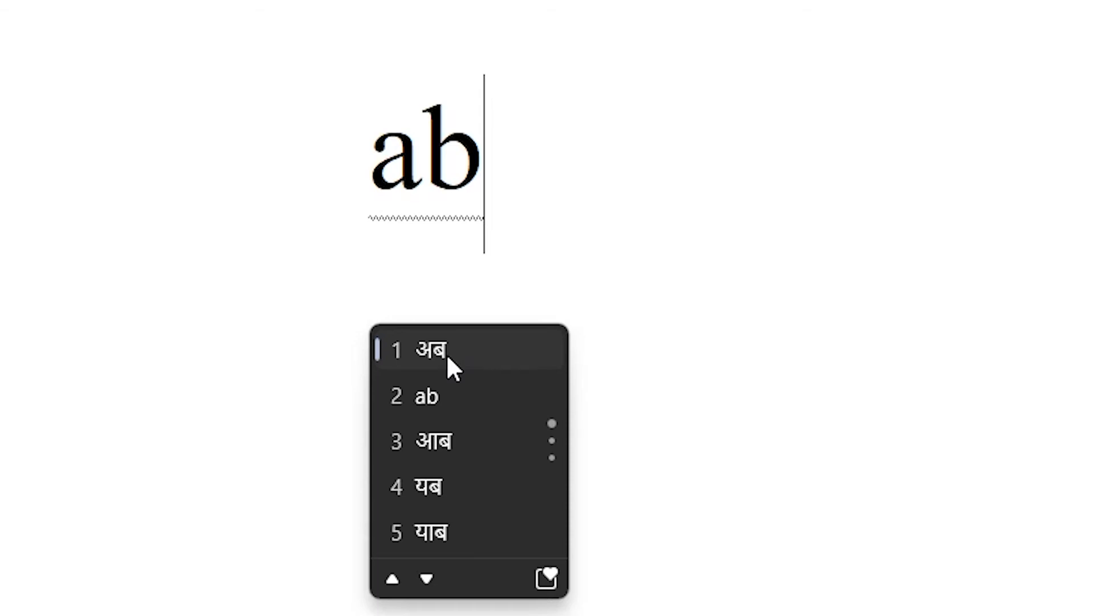
pyautogui.click(447, 356)
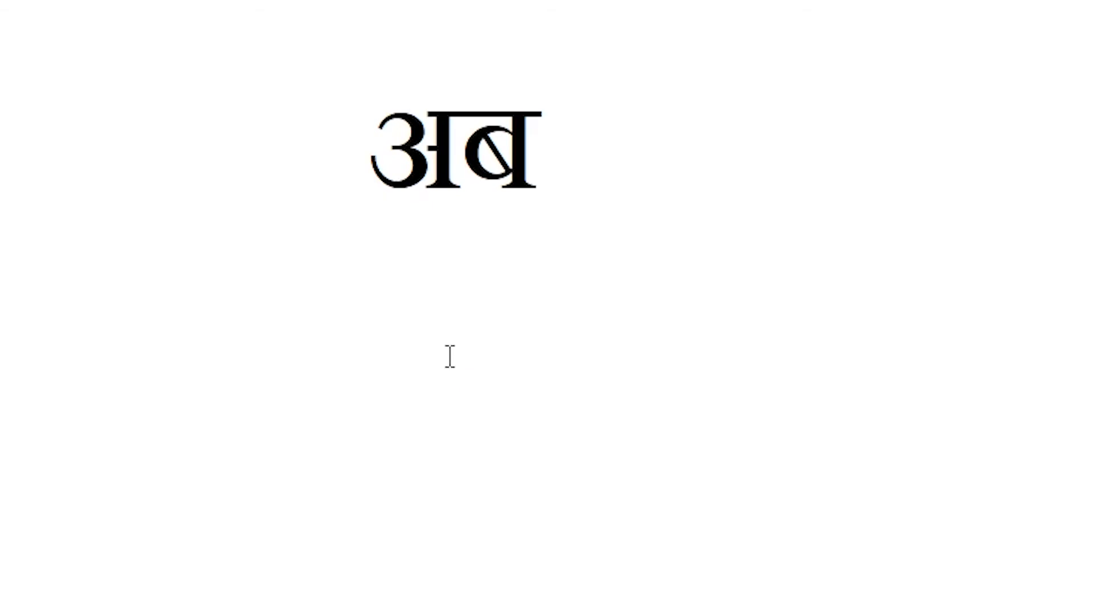
# Step: Continue the Hindi line phonetically with "ye hindi me likh", producing "ये हिन्दी मे लिख"
pyautogui.write('ye ')
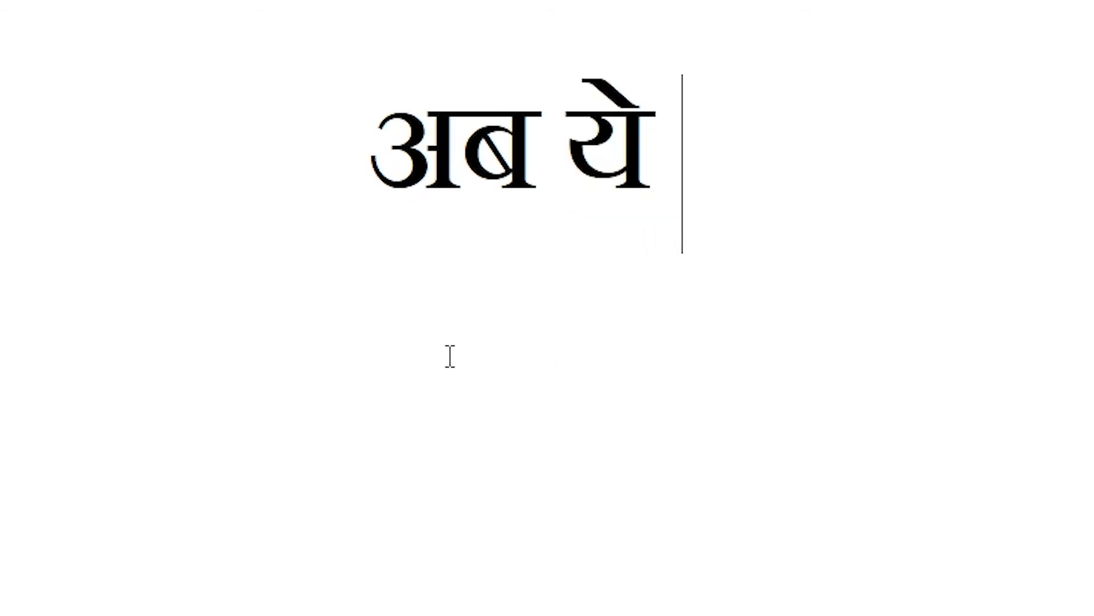
pyautogui.write('hindi')
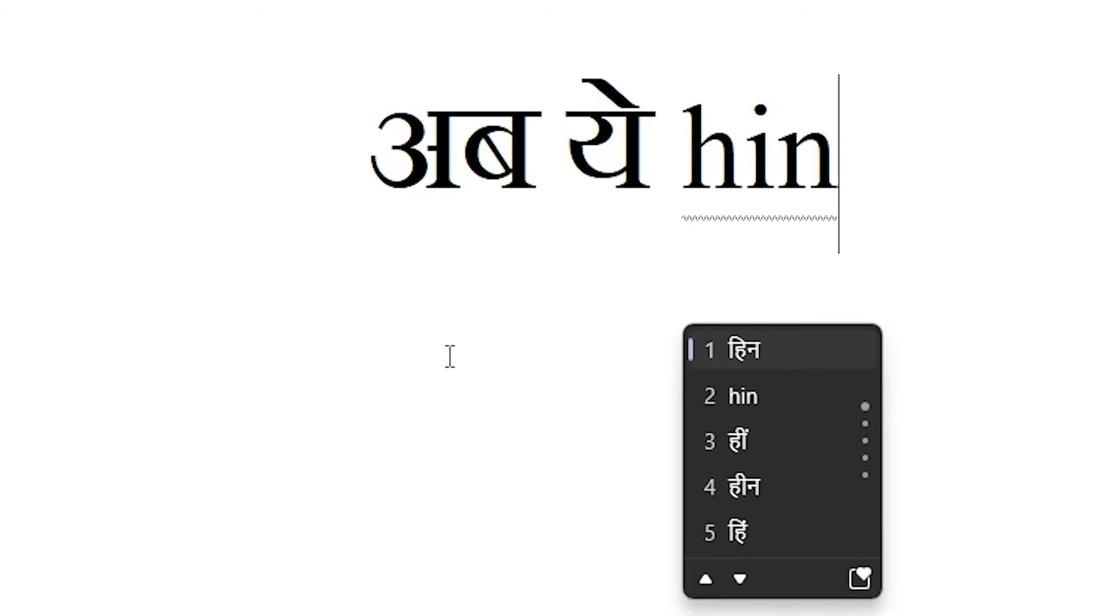
pyautogui.write(' me')
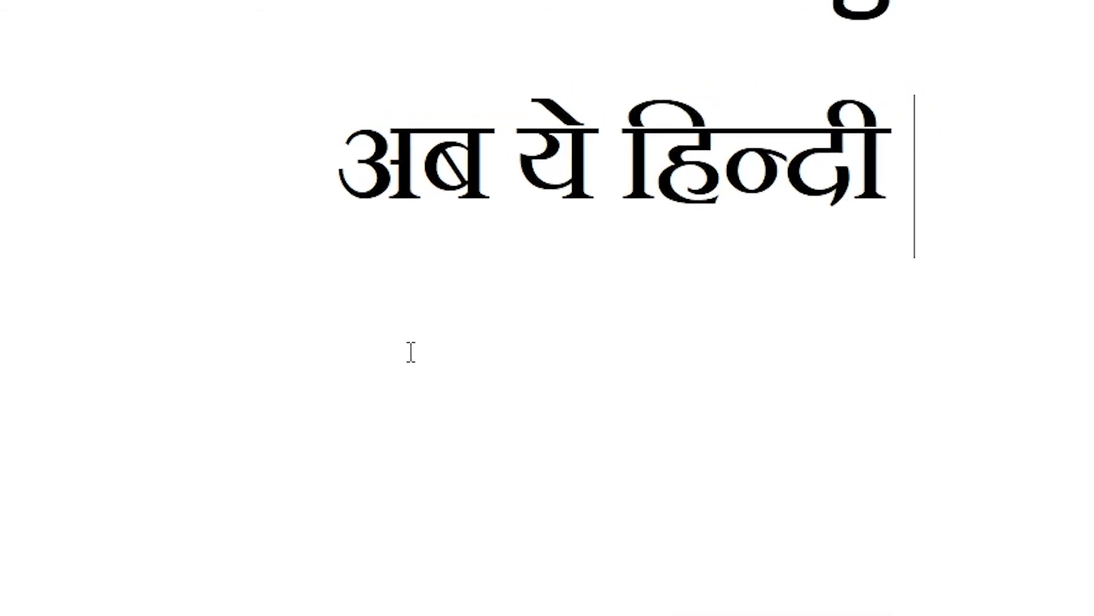
pyautogui.write(' li')
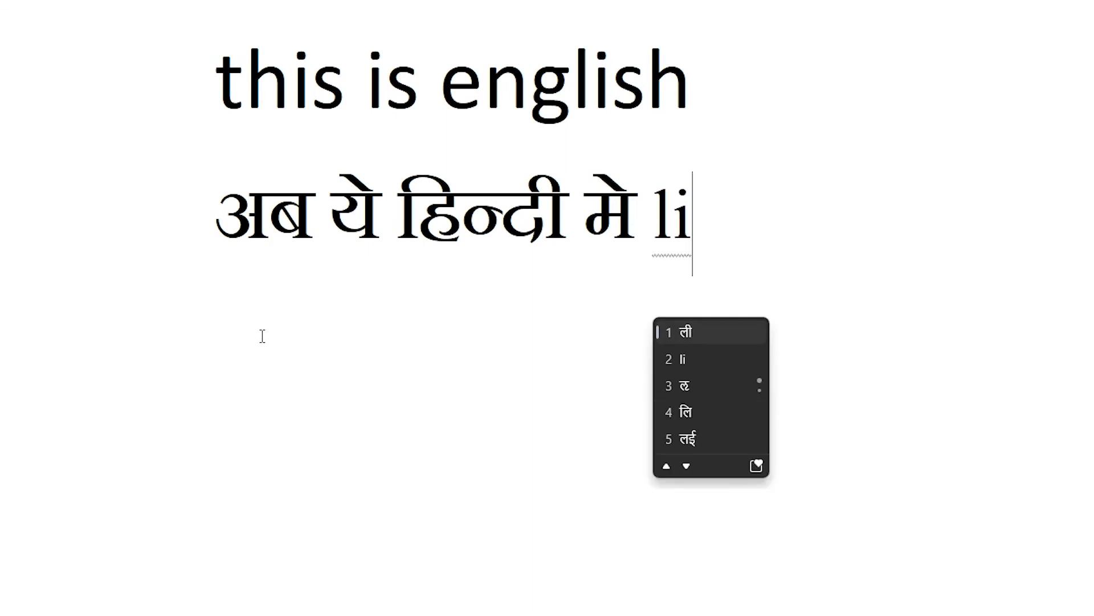
pyautogui.write('kh')
pyautogui.press('space')
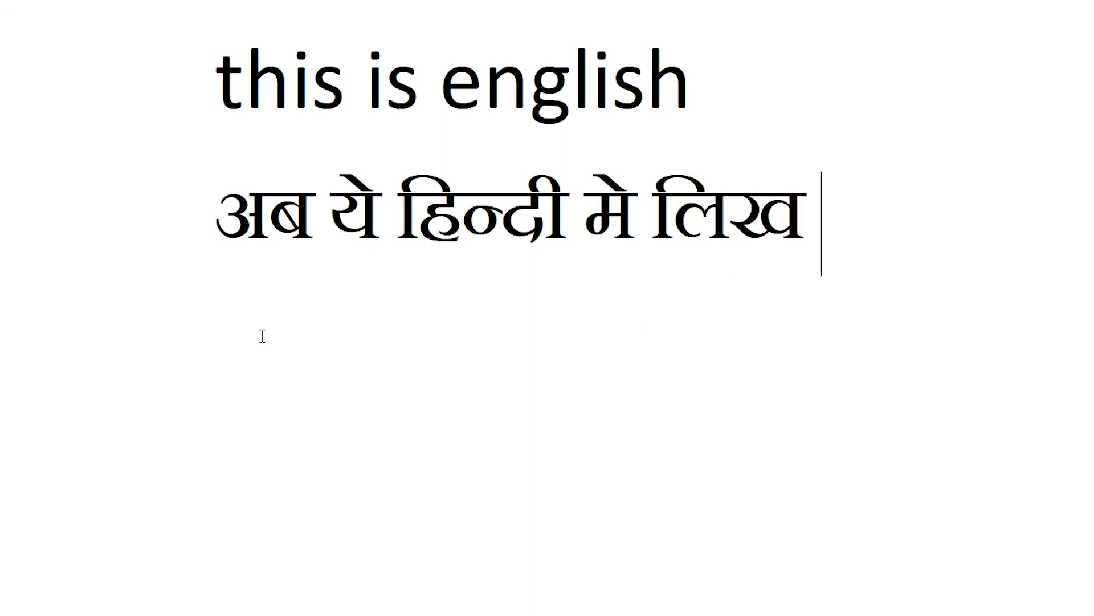
# Step: Add "रहा" to the Hindi line by phonetic input of "raha", and enter "hai" as the following word
pyautogui.write('raha')
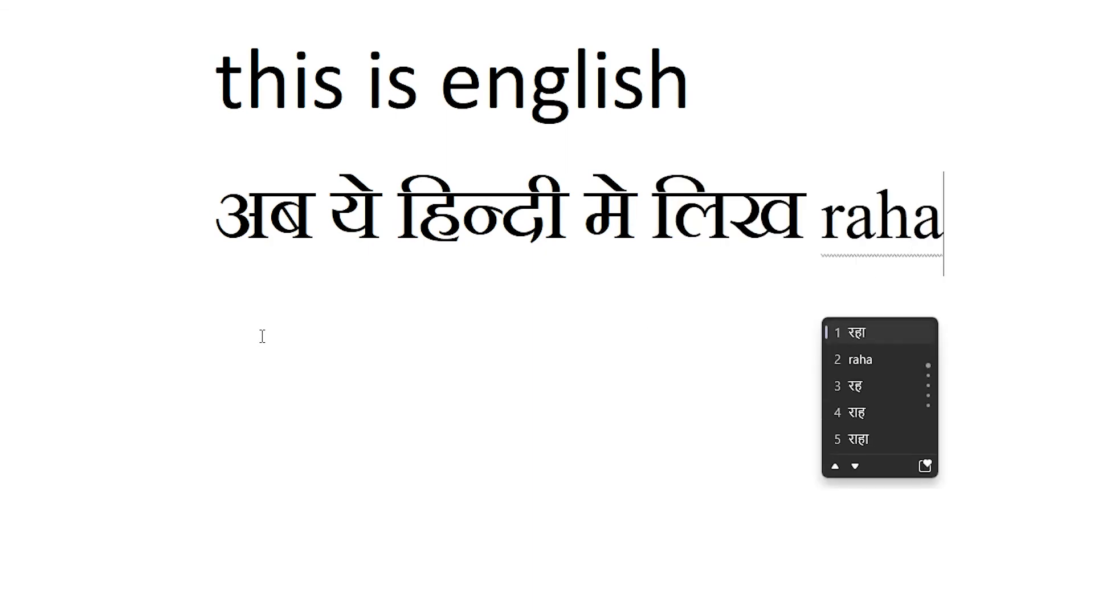
pyautogui.press('BackSpace')
pyautogui.press('BackSpace')
pyautogui.press('BackSpace')
pyautogui.press('BackSpace')
pyautogui.write('रहा hai')
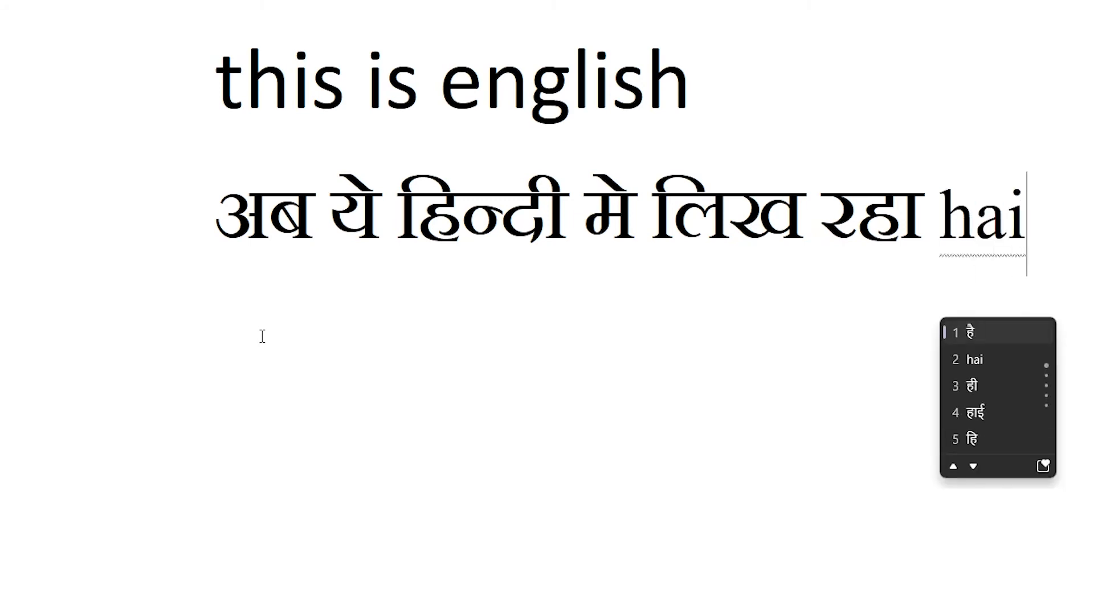